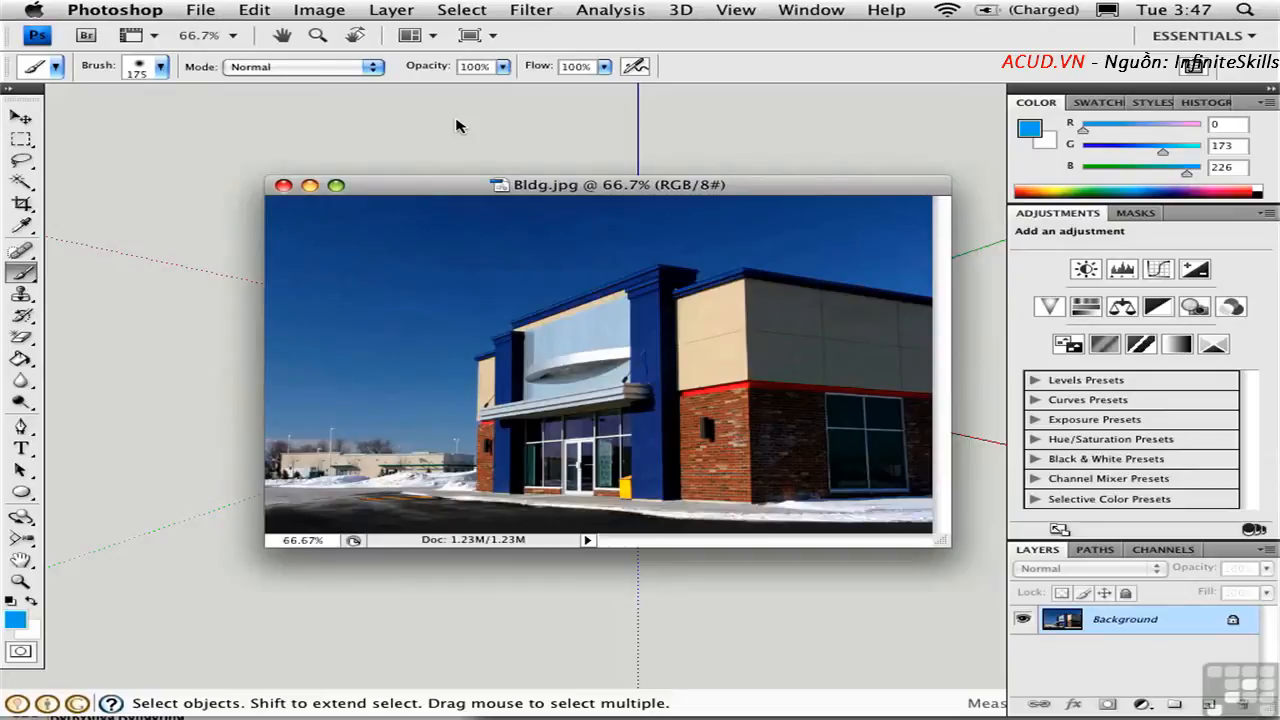
Switch to SketchUp and start a new matched photo from Bldg.jpg on the Desktop.
{"action": "left_click", "coordinate": [392, 146]}
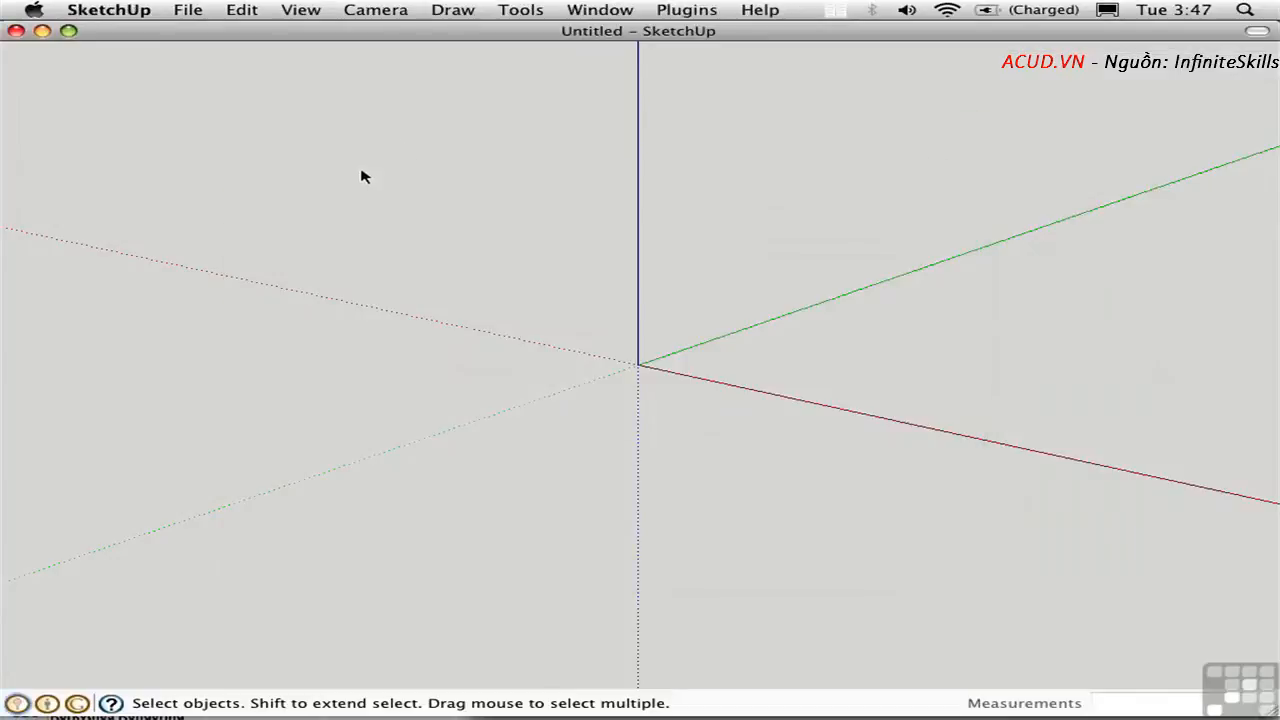
{"action": "left_click", "coordinate": [375, 11]}
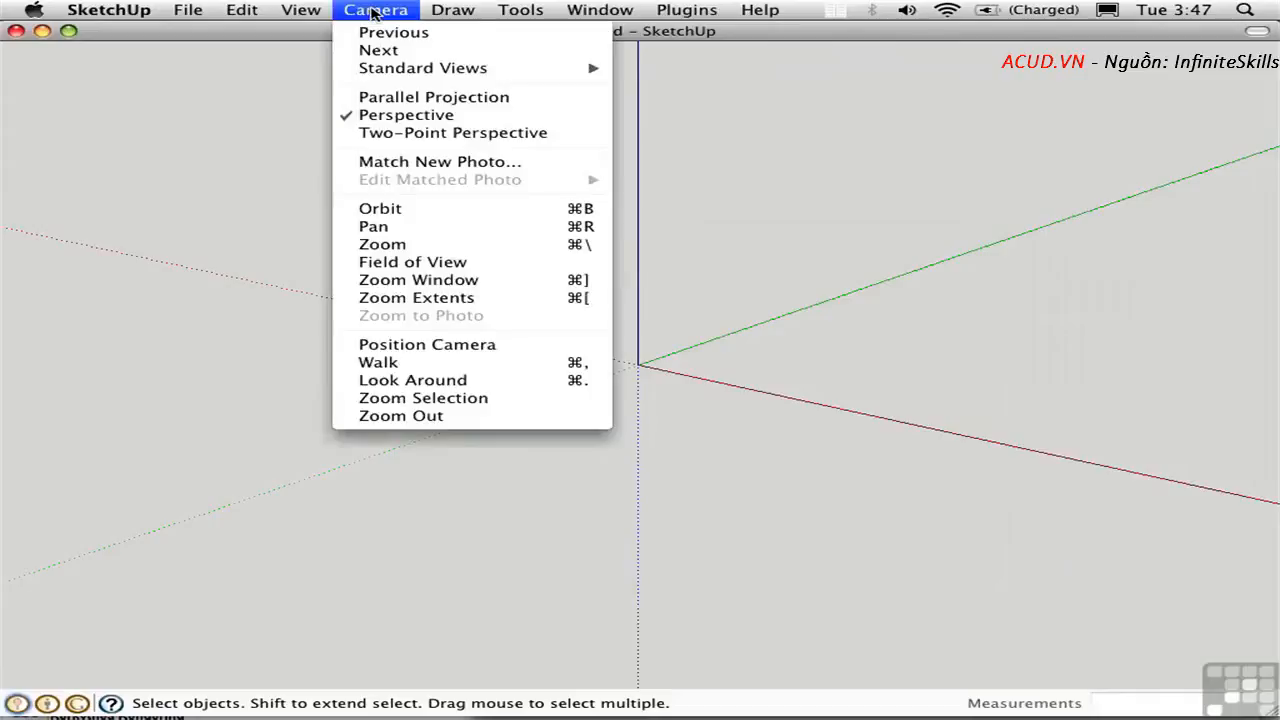
{"action": "left_click", "coordinate": [413, 165]}
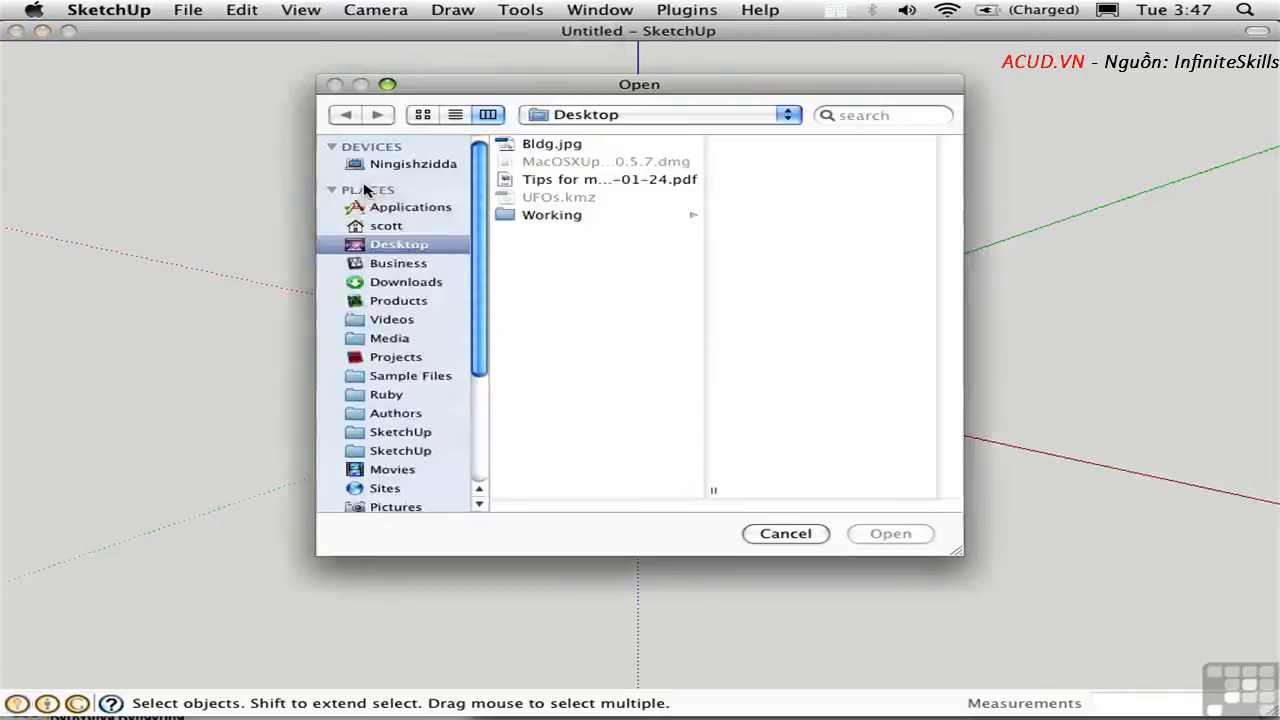
{"action": "left_click", "coordinate": [540, 144]}
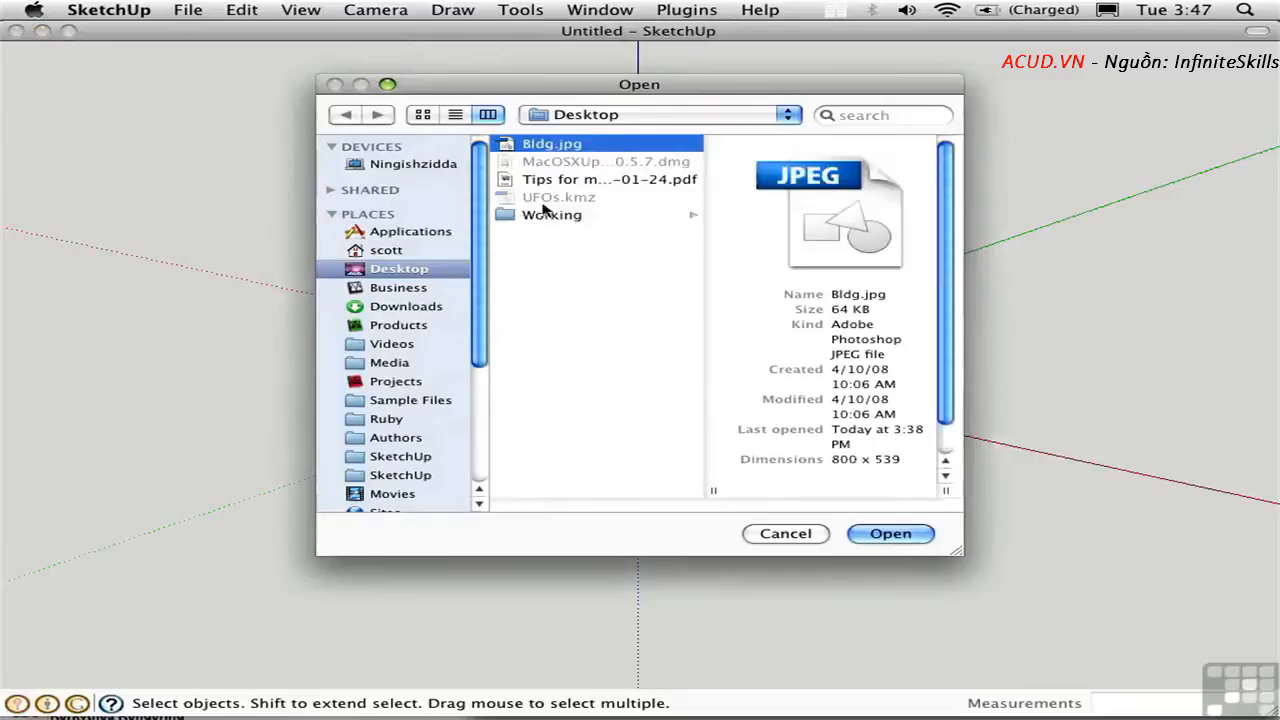
{"action": "left_click", "coordinate": [890, 534]}
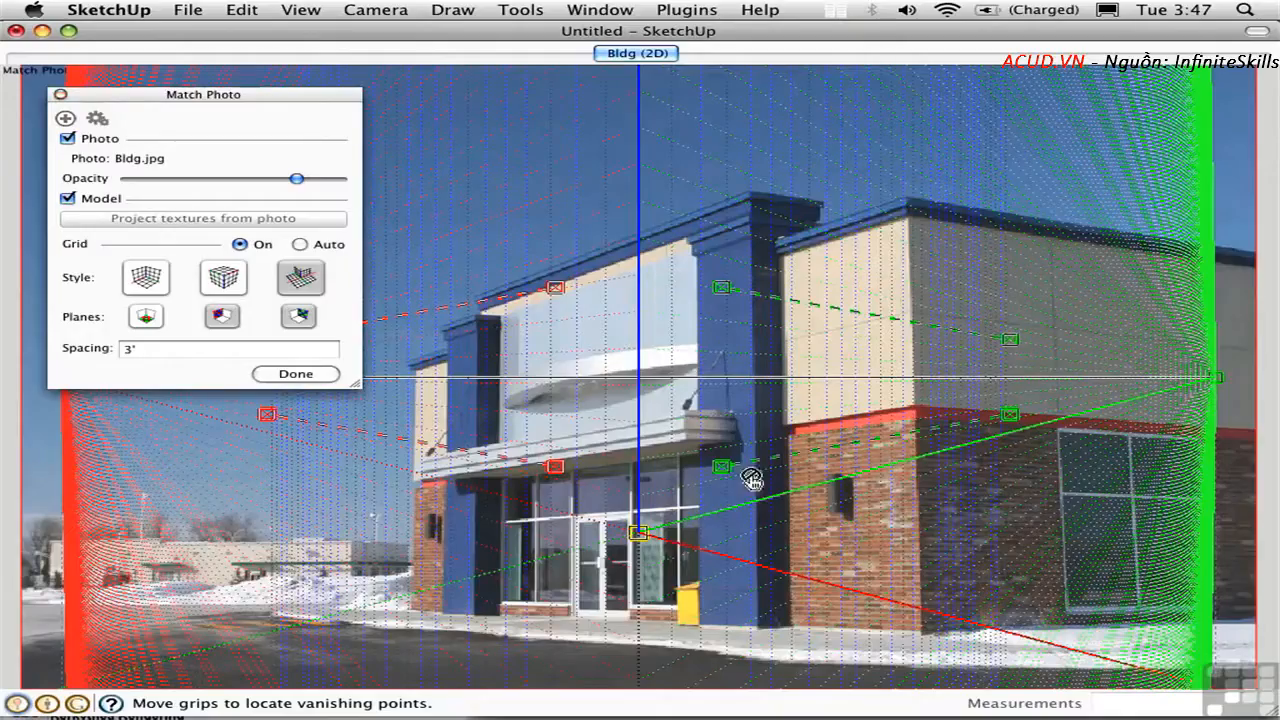
Place the axis origin at the base of the building's near corner and align the green perspective bars with the side wall's roofline and base.
{"action": "left_click_drag", "start_coordinate": [268, 101], "coordinate": [248, 52]}
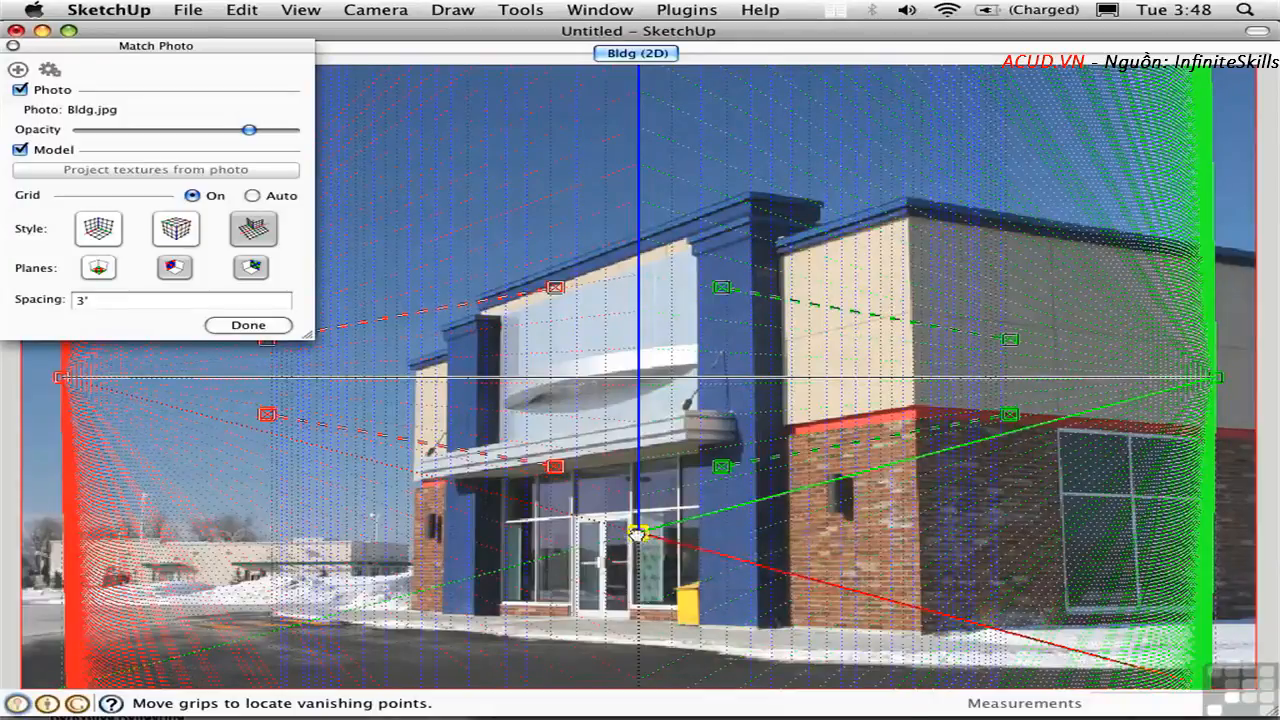
{"action": "left_click_drag", "start_coordinate": [640, 537], "coordinate": [920, 634]}
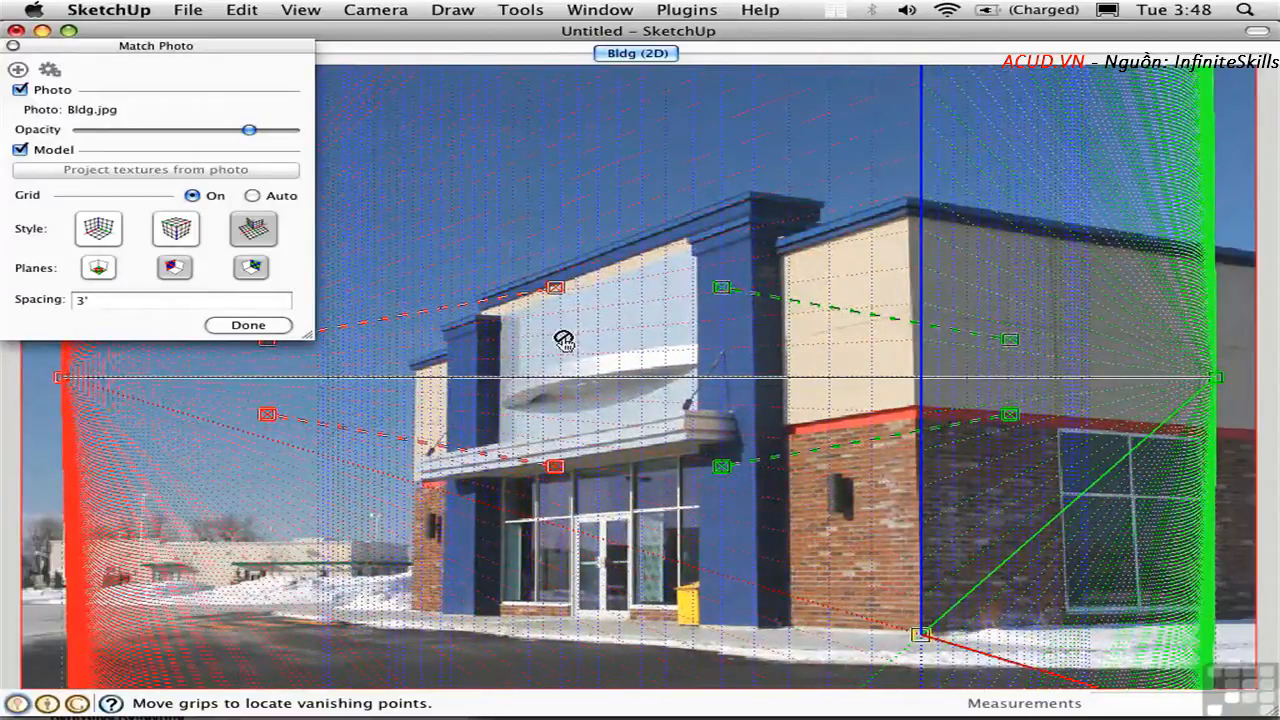
{"action": "left_click_drag", "start_coordinate": [820, 306], "coordinate": [1003, 246]}
{"action": "left_click_drag", "start_coordinate": [900, 446], "coordinate": [1046, 434]}
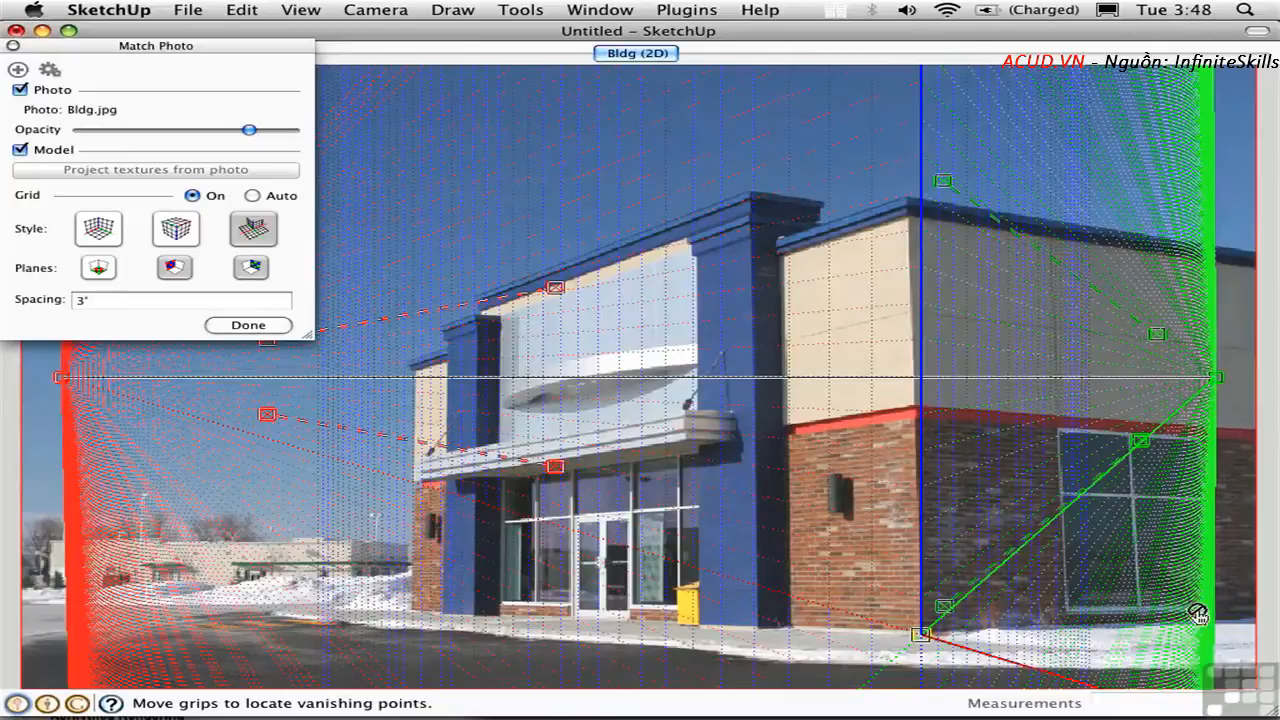
{"action": "left_click_drag", "start_coordinate": [1157, 340], "coordinate": [1250, 251]}
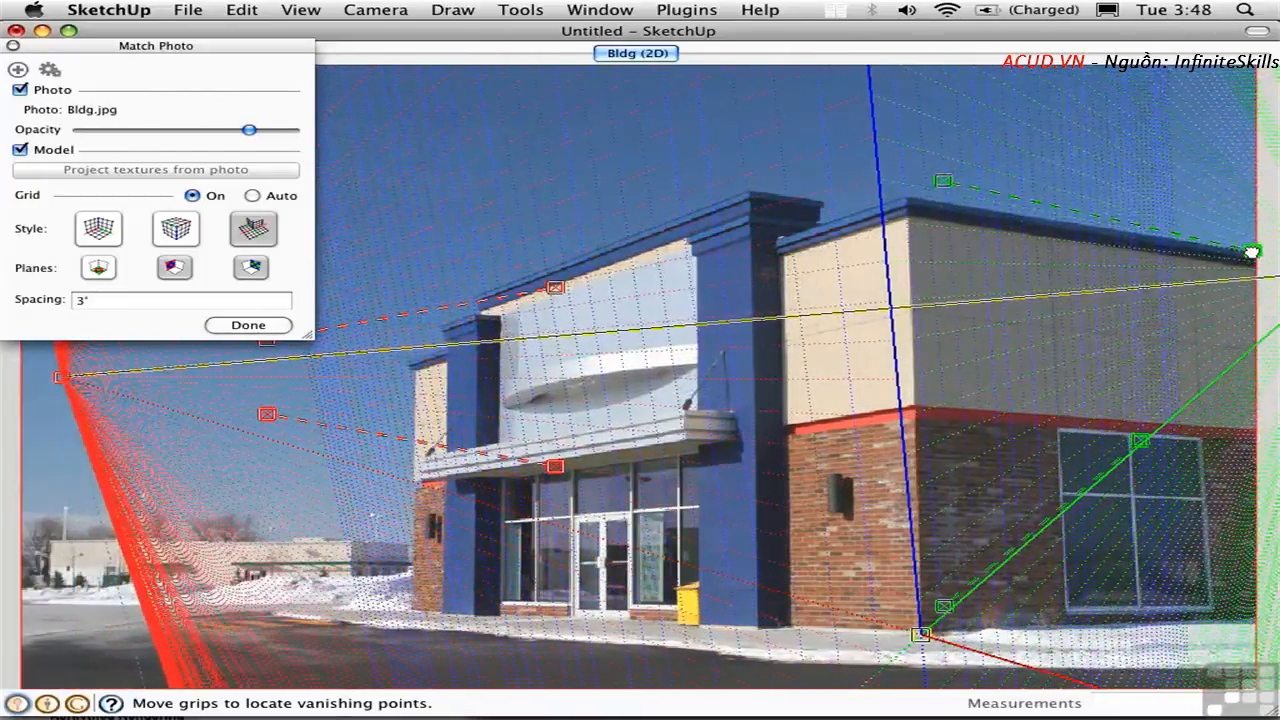
{"action": "left_click_drag", "start_coordinate": [942, 184], "coordinate": [909, 198]}
{"action": "left_click_drag", "start_coordinate": [1140, 440], "coordinate": [1255, 619]}
{"action": "left_click_drag", "start_coordinate": [946, 609], "coordinate": [921, 630]}
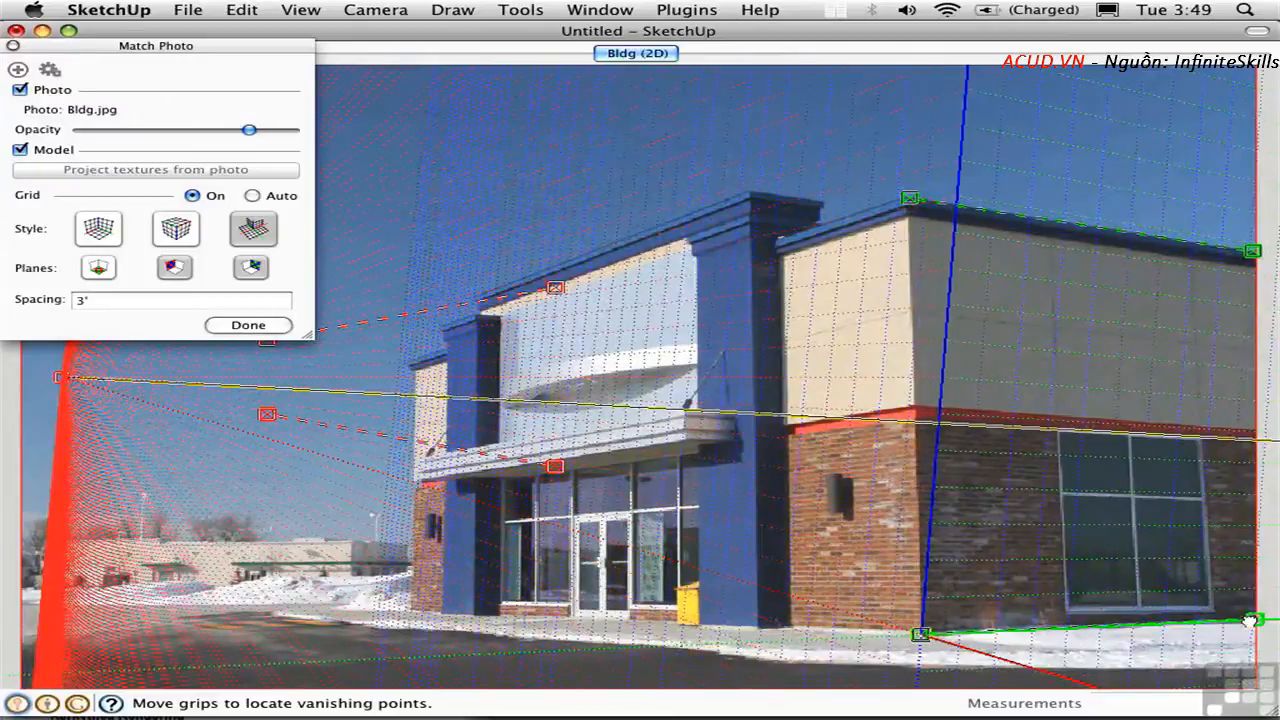
{"action": "left_click_drag", "start_coordinate": [1250, 622], "coordinate": [1254, 622]}
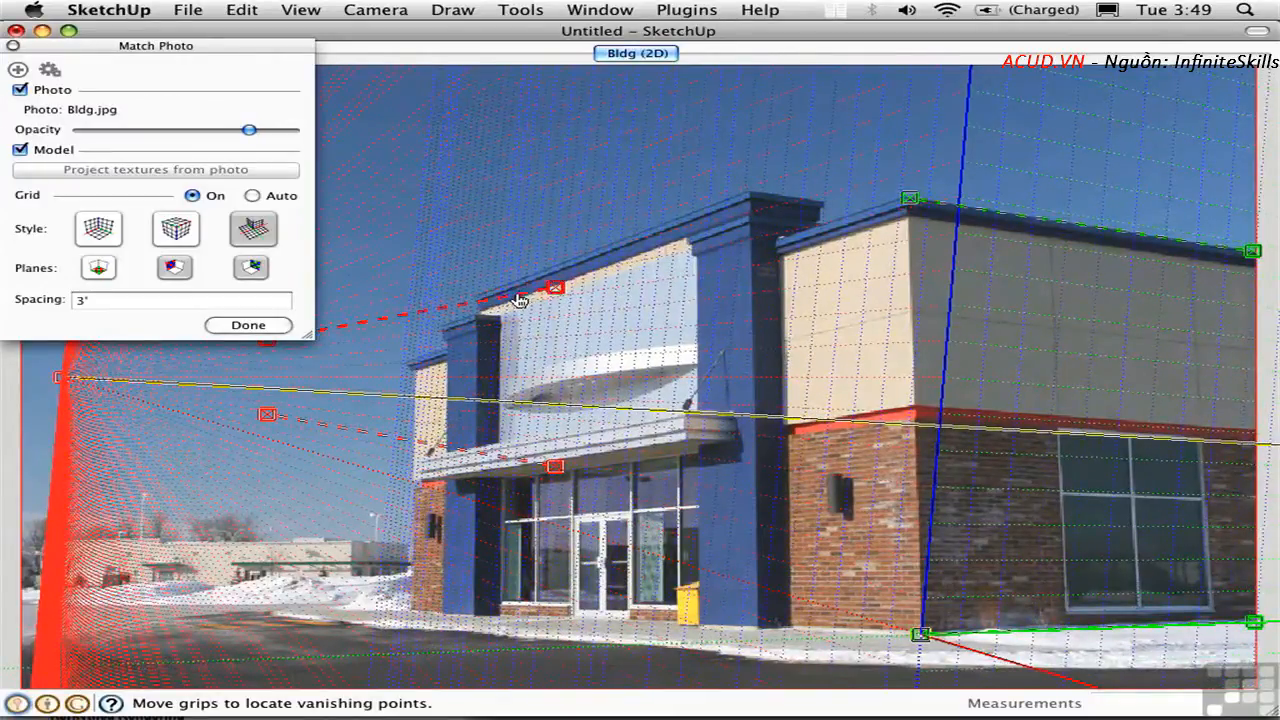
Align the two red perspective bars with the front facade's roofline and base, from the near corner to its far end.
{"action": "left_click_drag", "start_coordinate": [549, 289], "coordinate": [908, 199]}
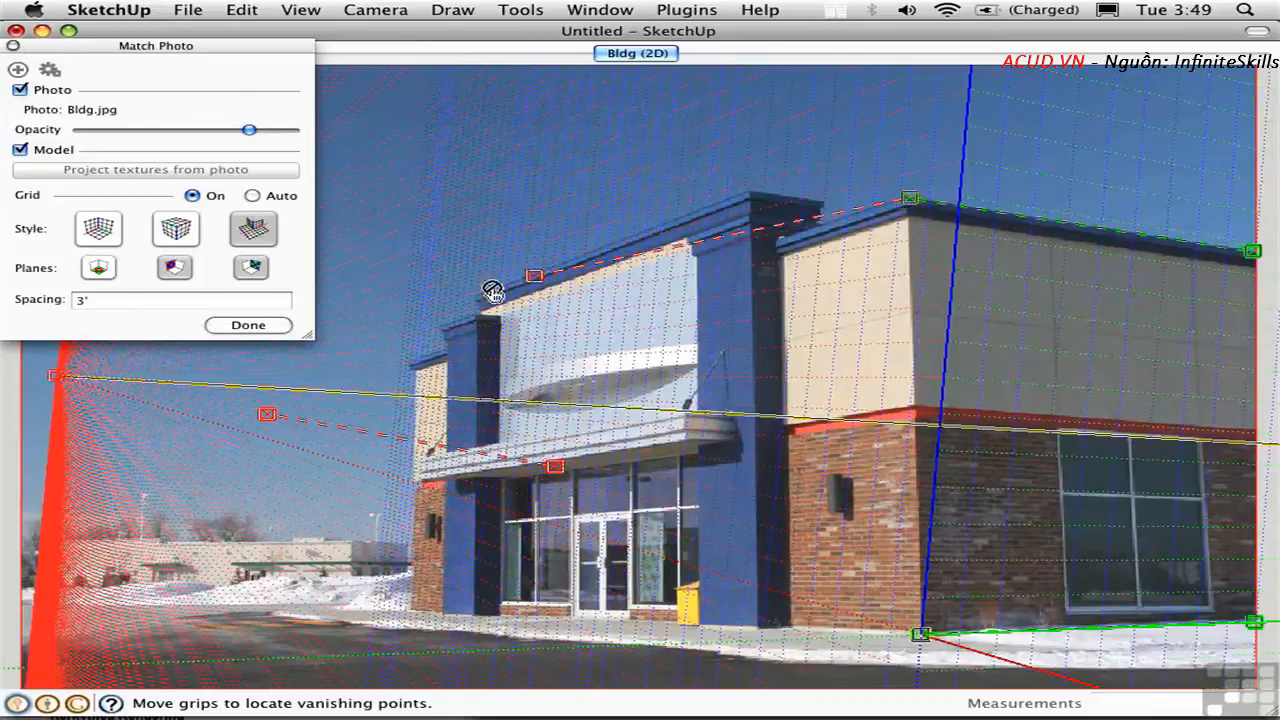
{"action": "left_click_drag", "start_coordinate": [524, 279], "coordinate": [420, 375]}
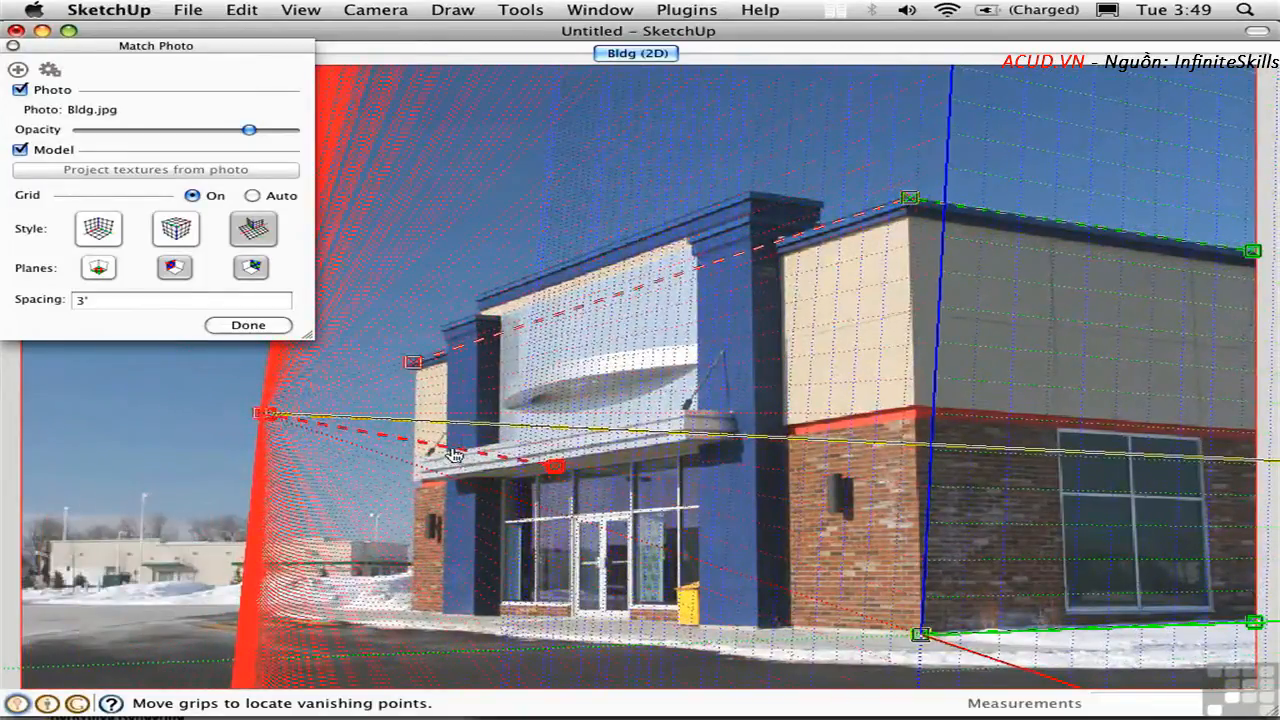
{"action": "left_click_drag", "start_coordinate": [450, 453], "coordinate": [643, 552]}
{"action": "left_click_drag", "start_coordinate": [749, 586], "coordinate": [920, 634]}
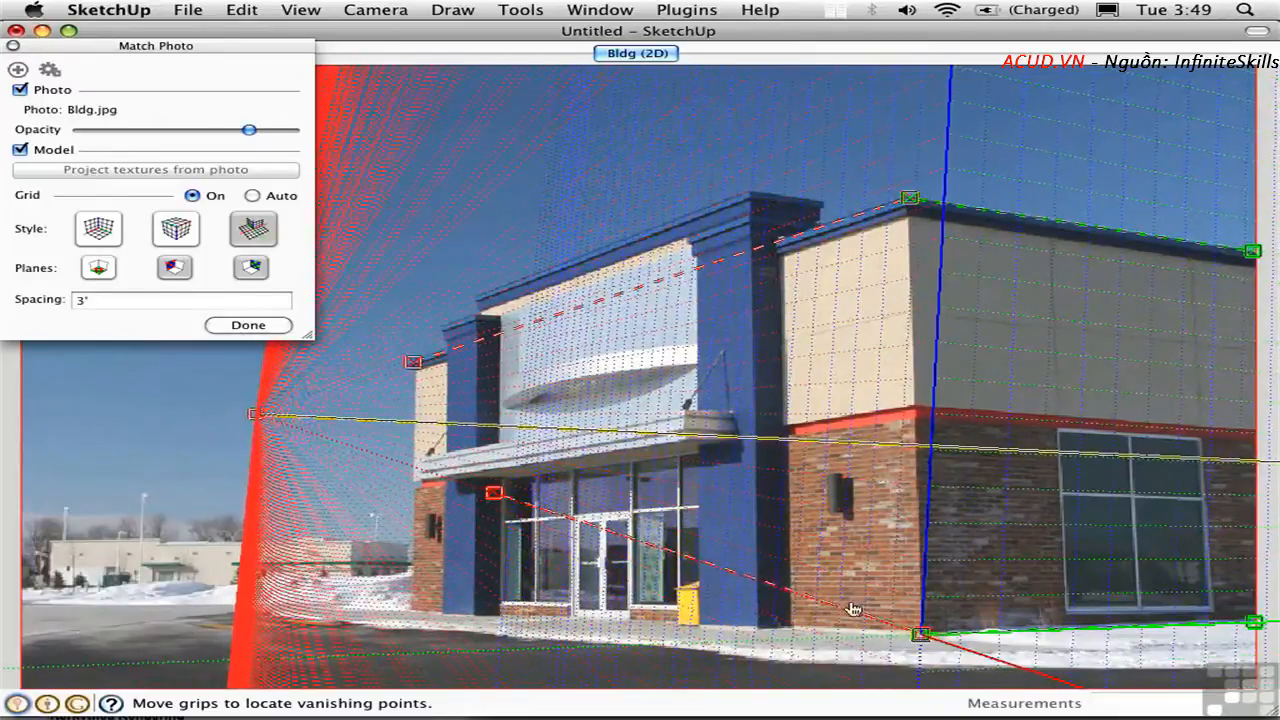
{"action": "left_click_drag", "start_coordinate": [493, 500], "coordinate": [412, 608]}
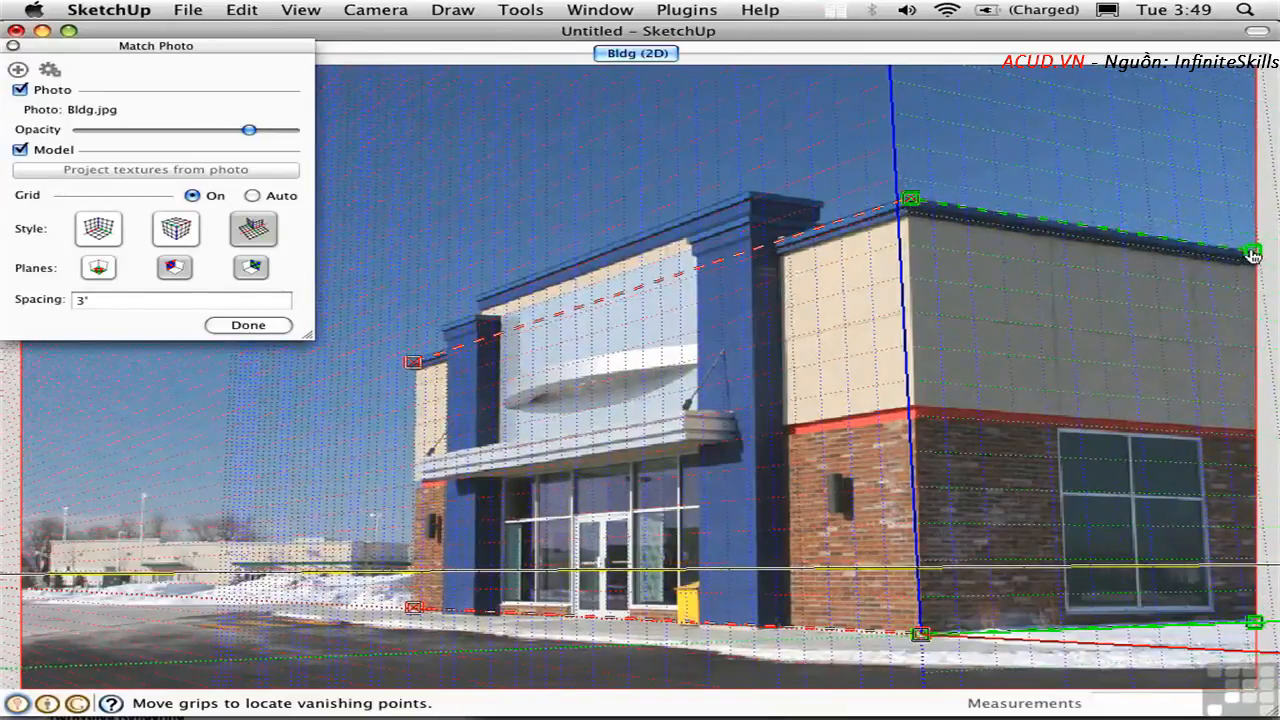
Fine-tune the ends of the green and red perspective bars on the building's edges, finish the photo match and close its settings.
{"action": "left_click_drag", "start_coordinate": [1254, 622], "coordinate": [1256, 628]}
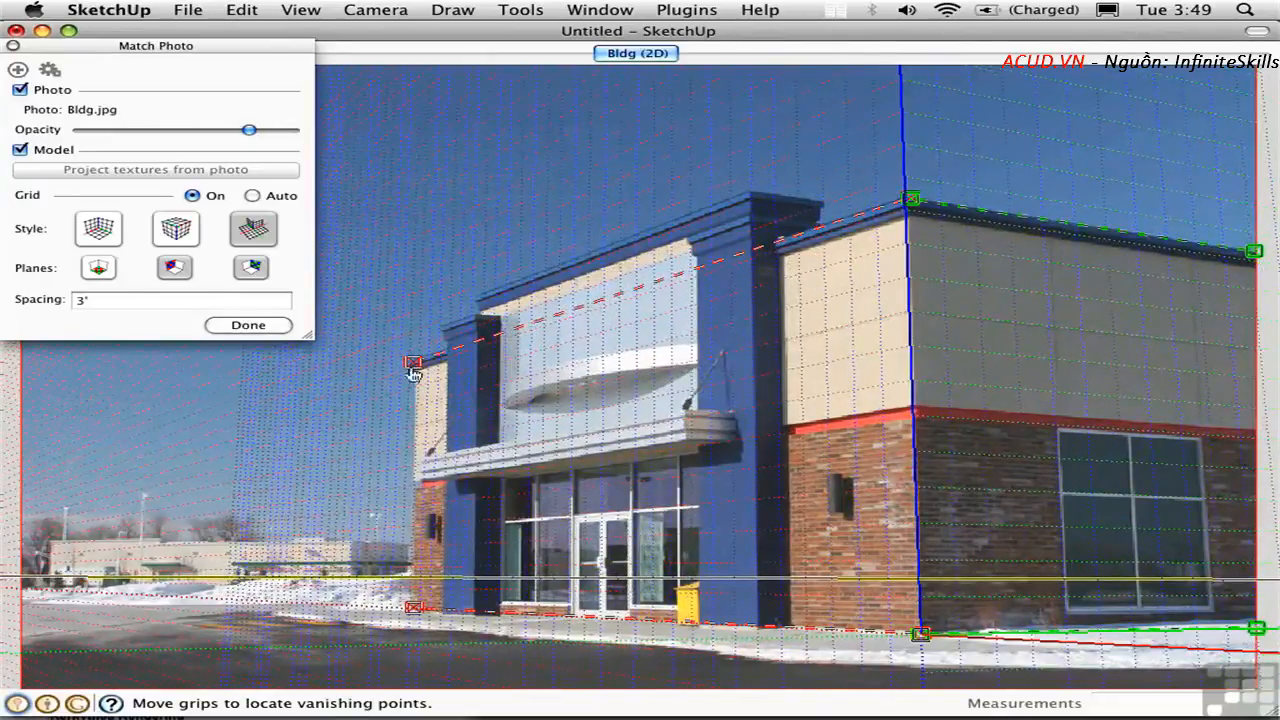
{"action": "left_click_drag", "start_coordinate": [411, 362], "coordinate": [412, 357]}
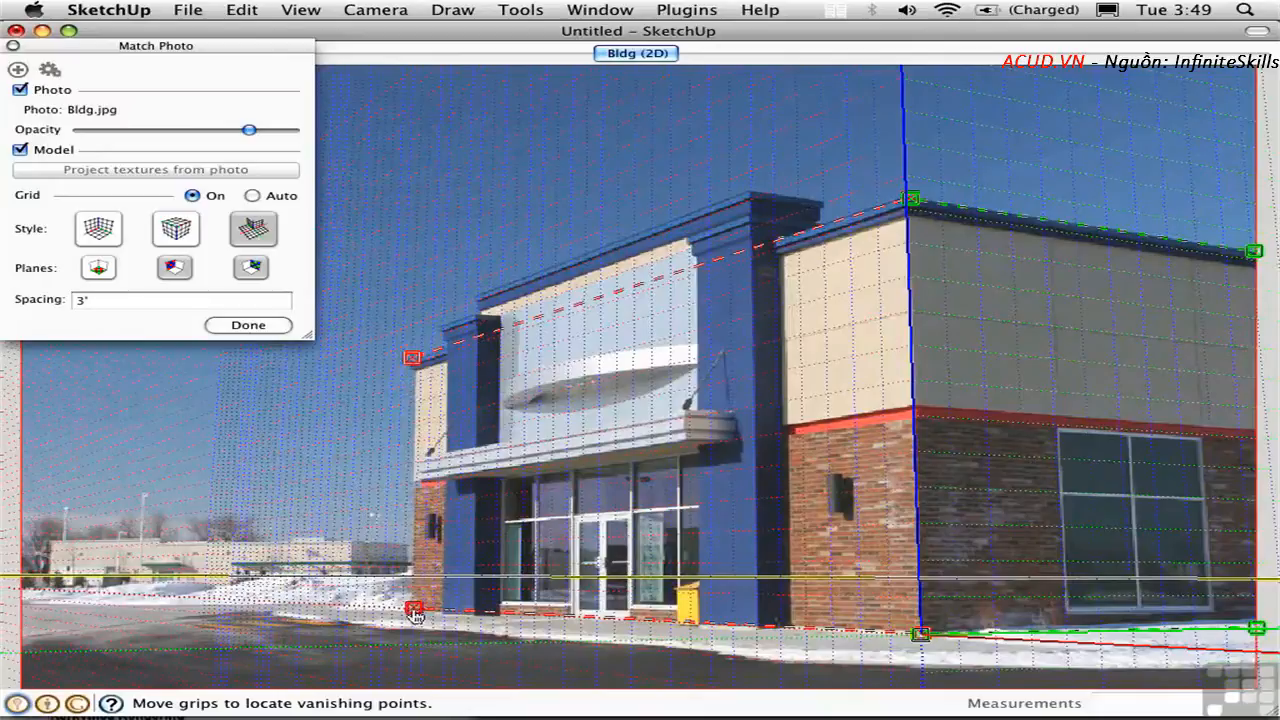
{"action": "left_click_drag", "start_coordinate": [413, 609], "coordinate": [411, 607]}
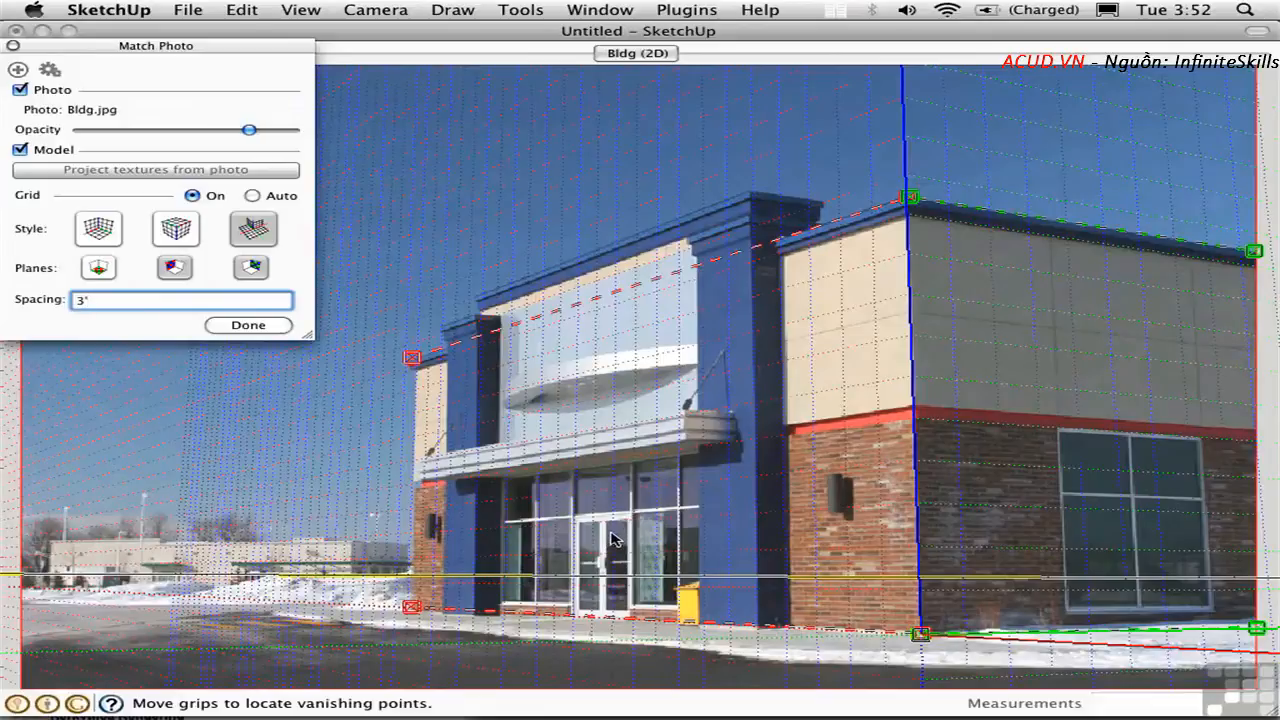
{"action": "left_click", "coordinate": [920, 521]}
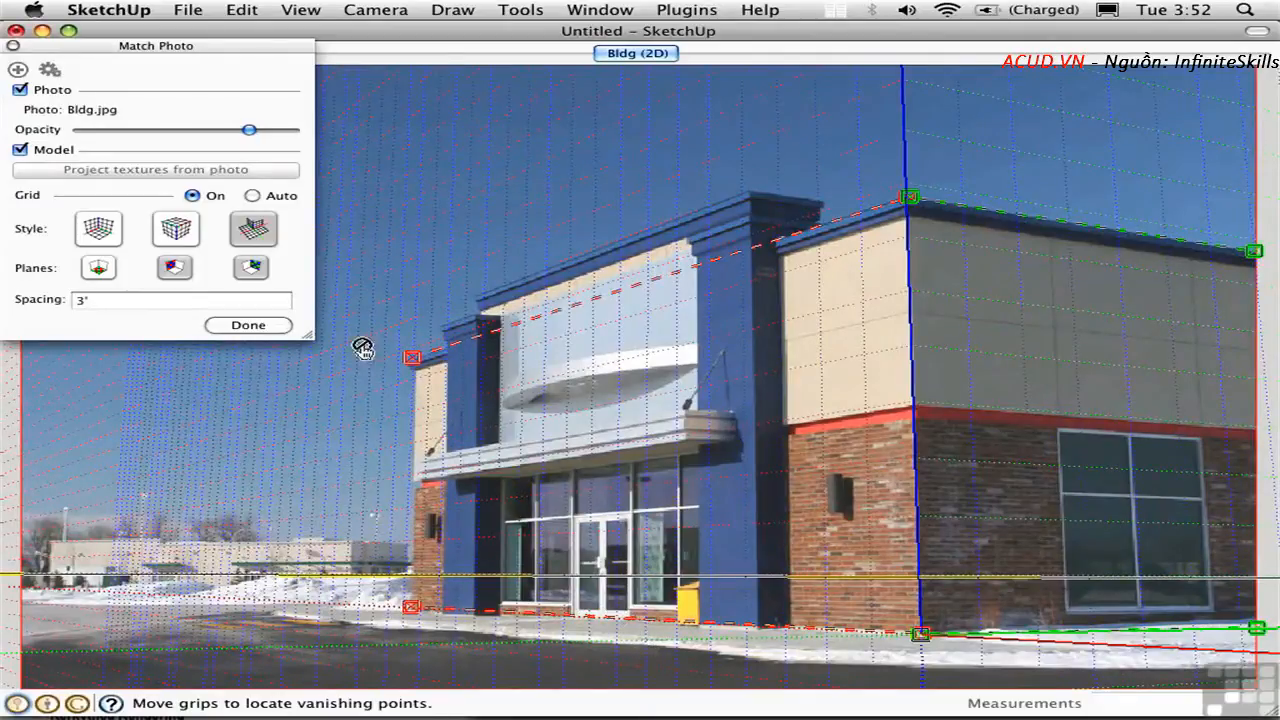
{"action": "left_click", "coordinate": [248, 325]}
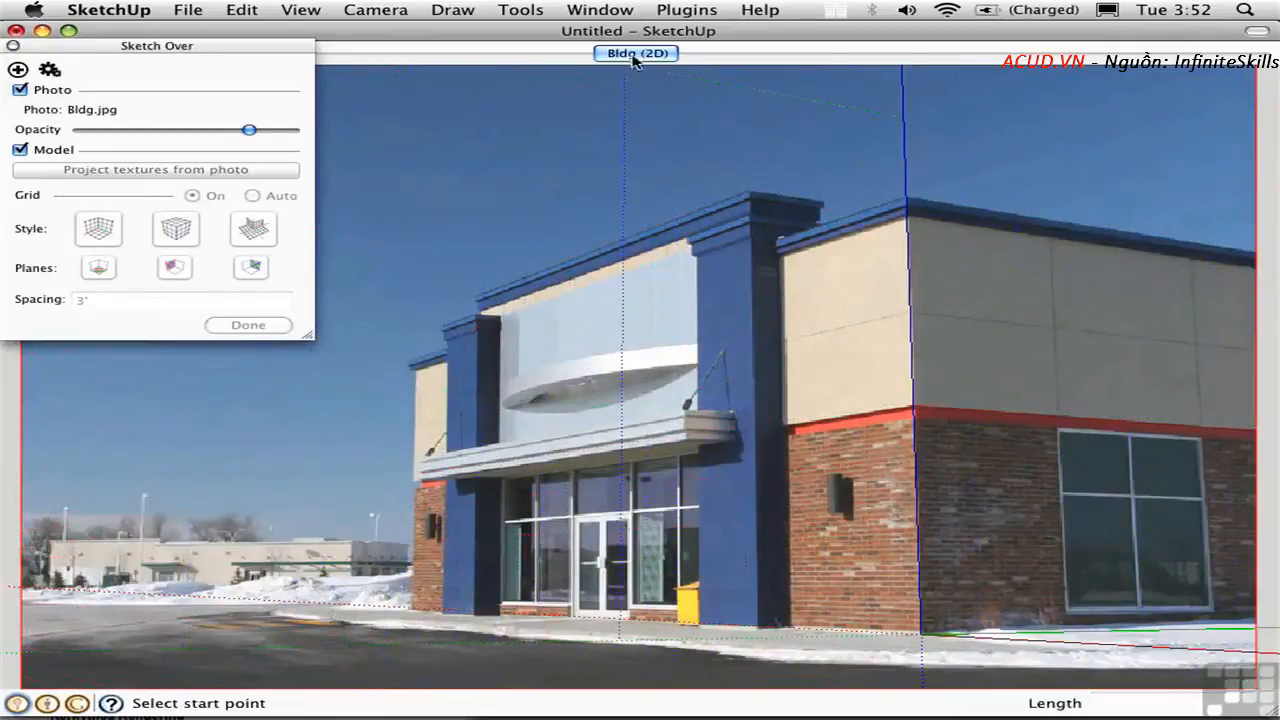
{"action": "left_click", "coordinate": [12, 47]}
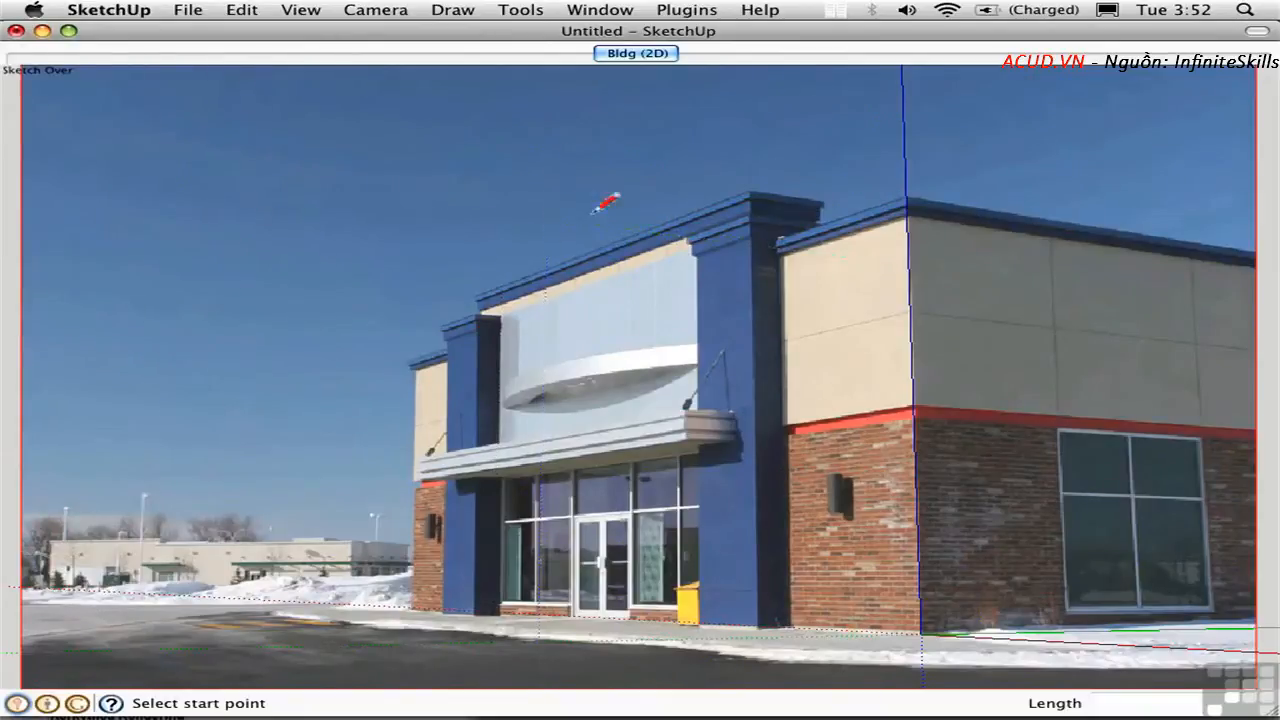
Orbit away and return to the Bldg scene, and draw a rectangle about 5' 6" wide on the side wall from the origin to the roofline.
{"action": "mouse_move", "coordinate": [822, 330]}
{"action": "middle_mouse_down"}
{"action": "mouse_move", "coordinate": [837, 343]}
{"action": "mouse_move", "coordinate": [550, 385]}
{"action": "middle_mouse_up"}
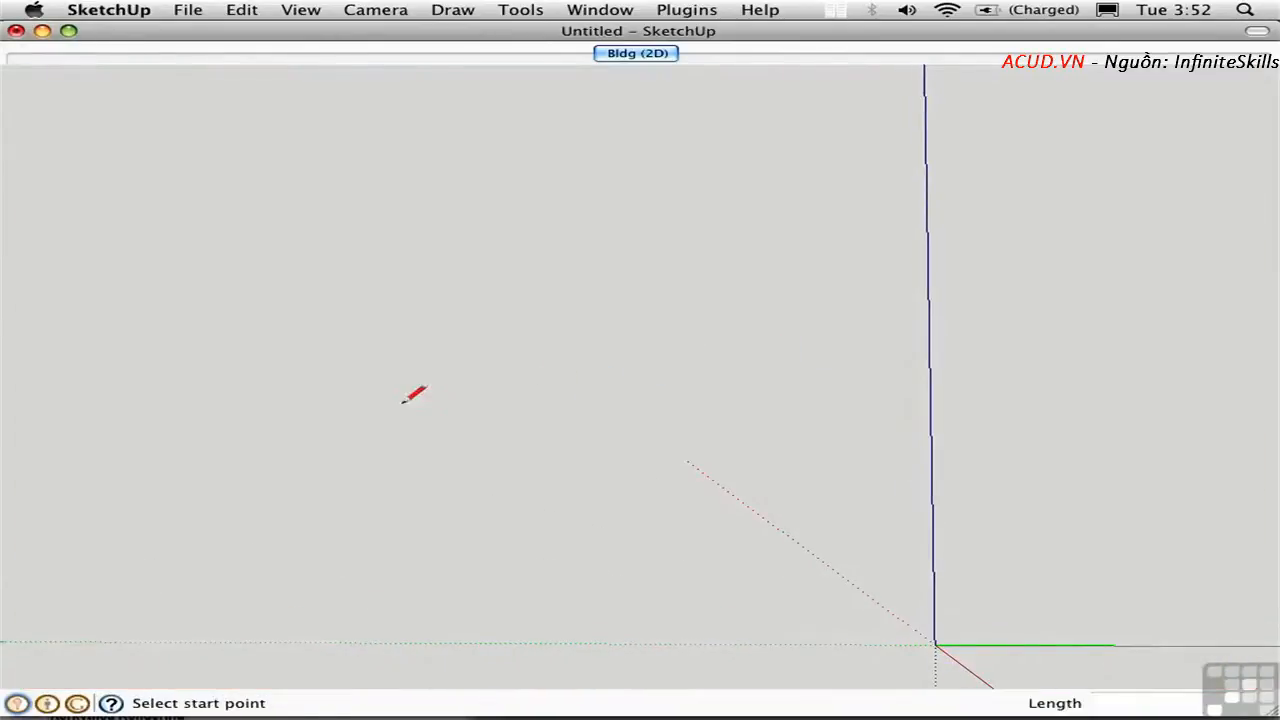
{"action": "left_click", "coordinate": [638, 54]}
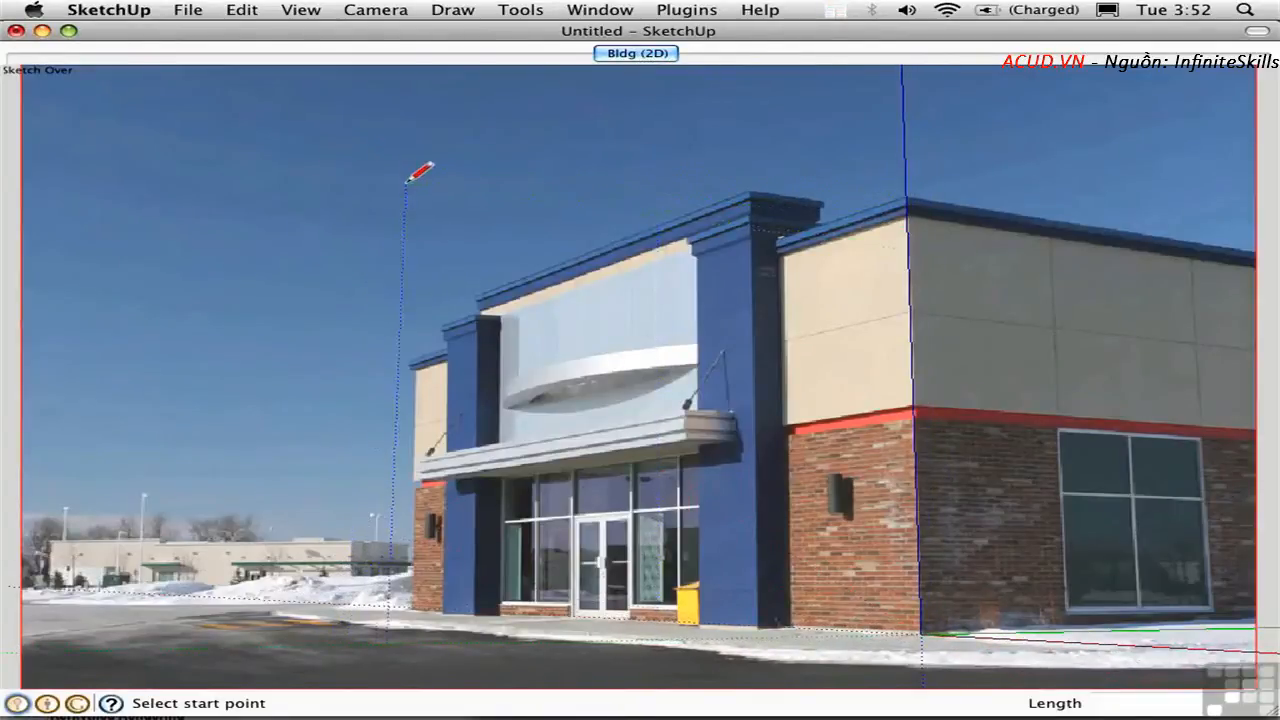
{"action": "key", "text": "r"}
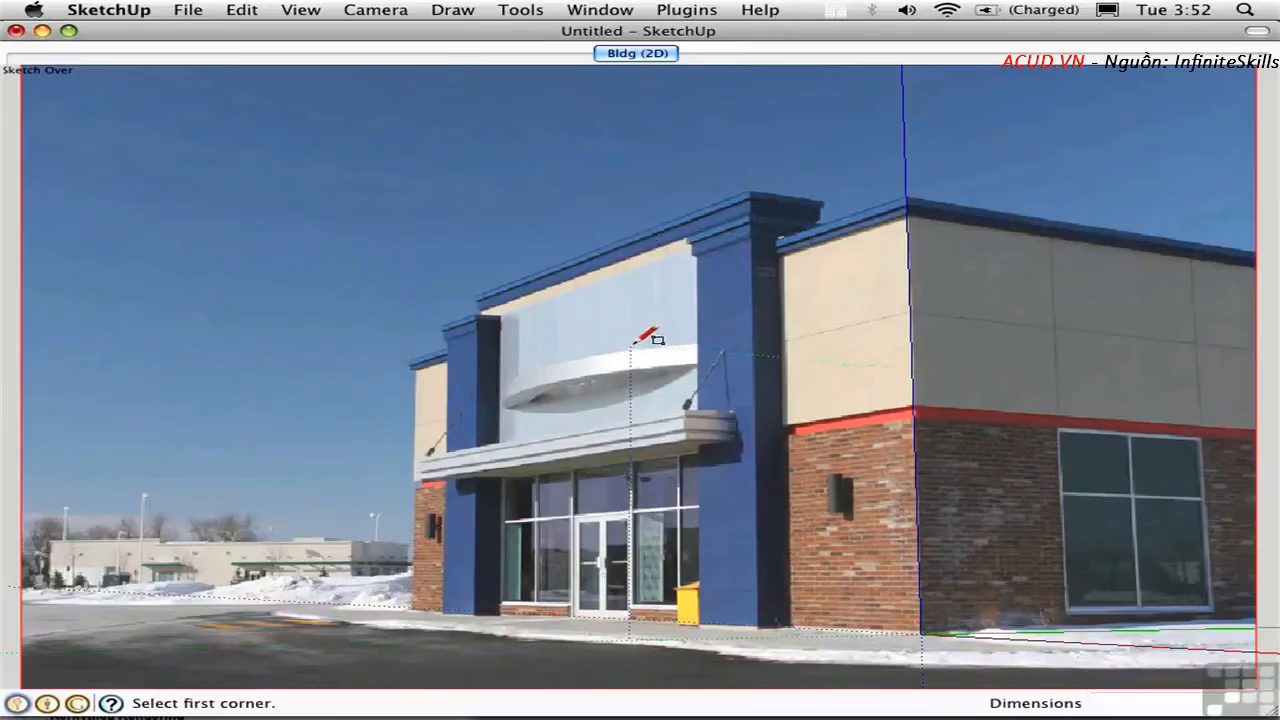
{"action": "left_click", "coordinate": [921, 631]}
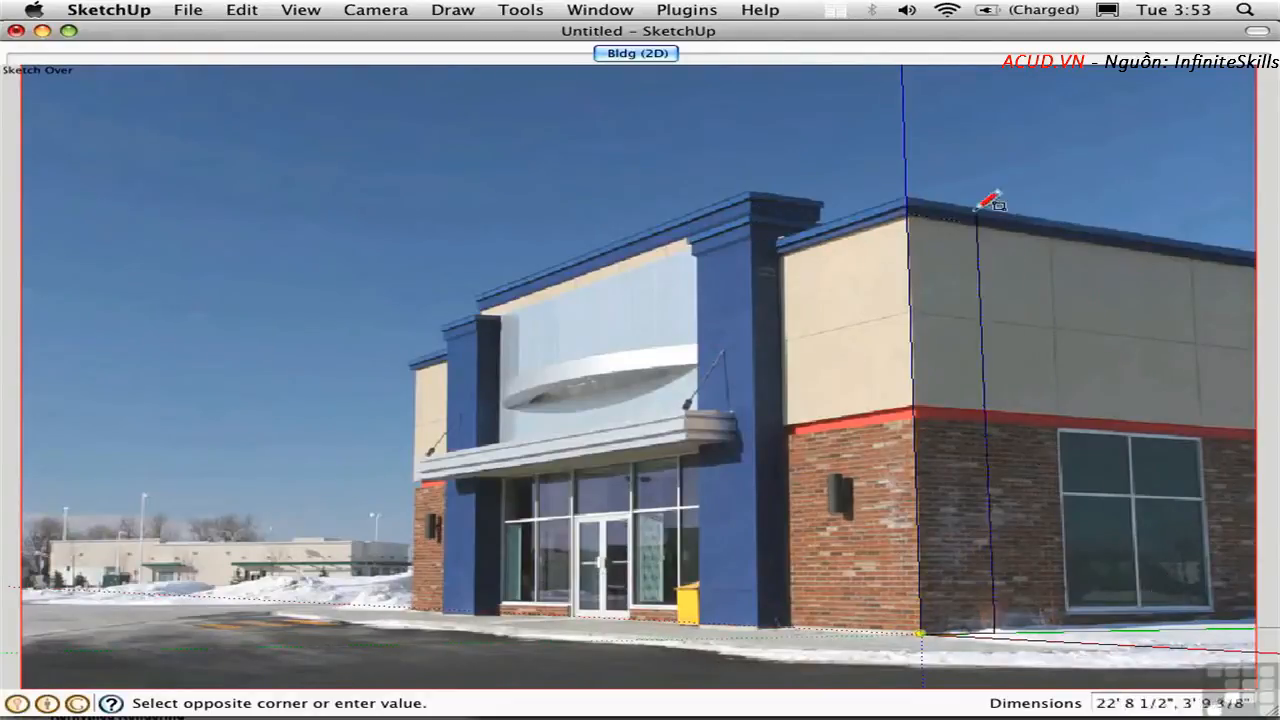
{"action": "left_click", "coordinate": [1010, 212]}
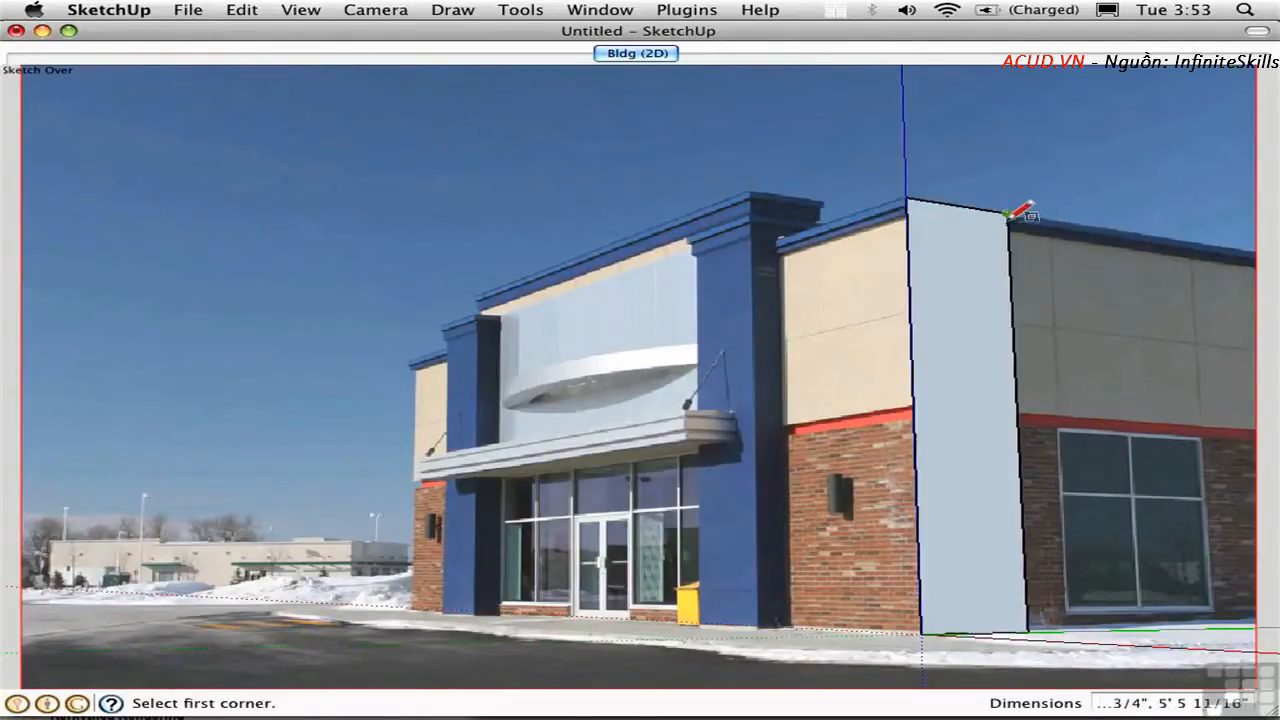
Push/Pull the rectangle about 53' 5" along the front facade to the building's far end.
{"action": "key", "text": "p"}
{"action": "left_click", "coordinate": [971, 325]}
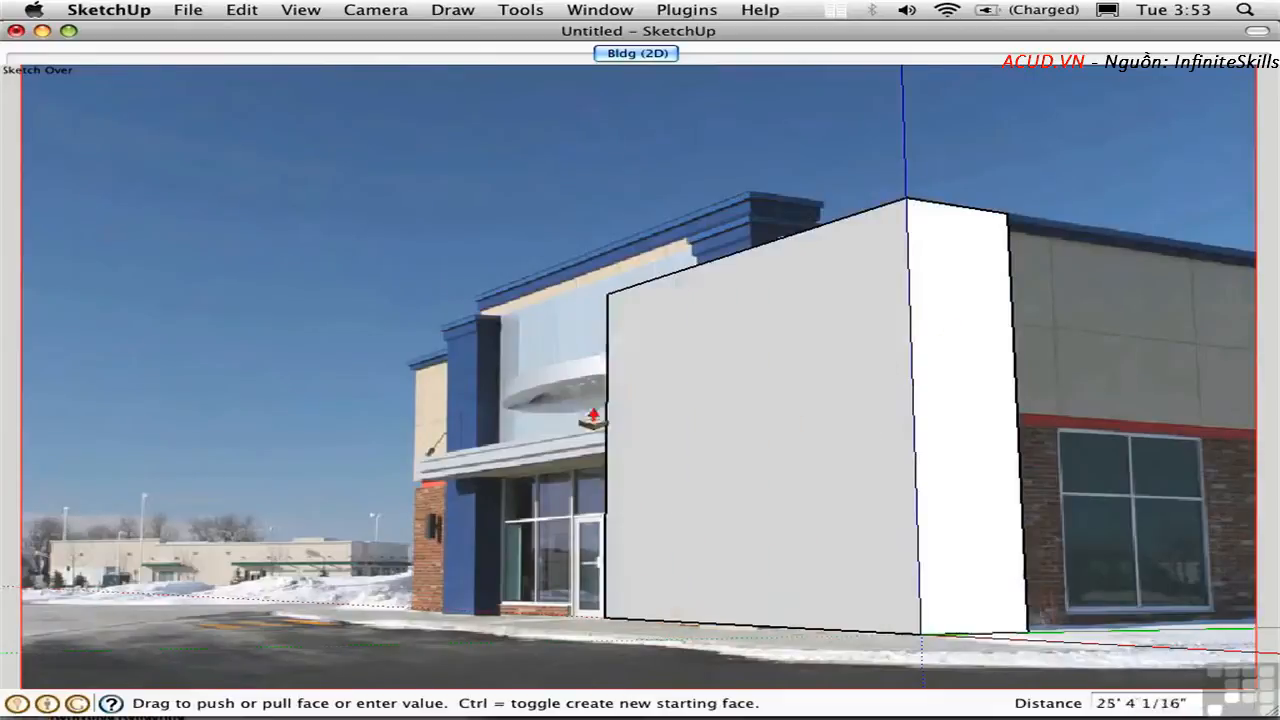
{"action": "left_click", "coordinate": [451, 437]}
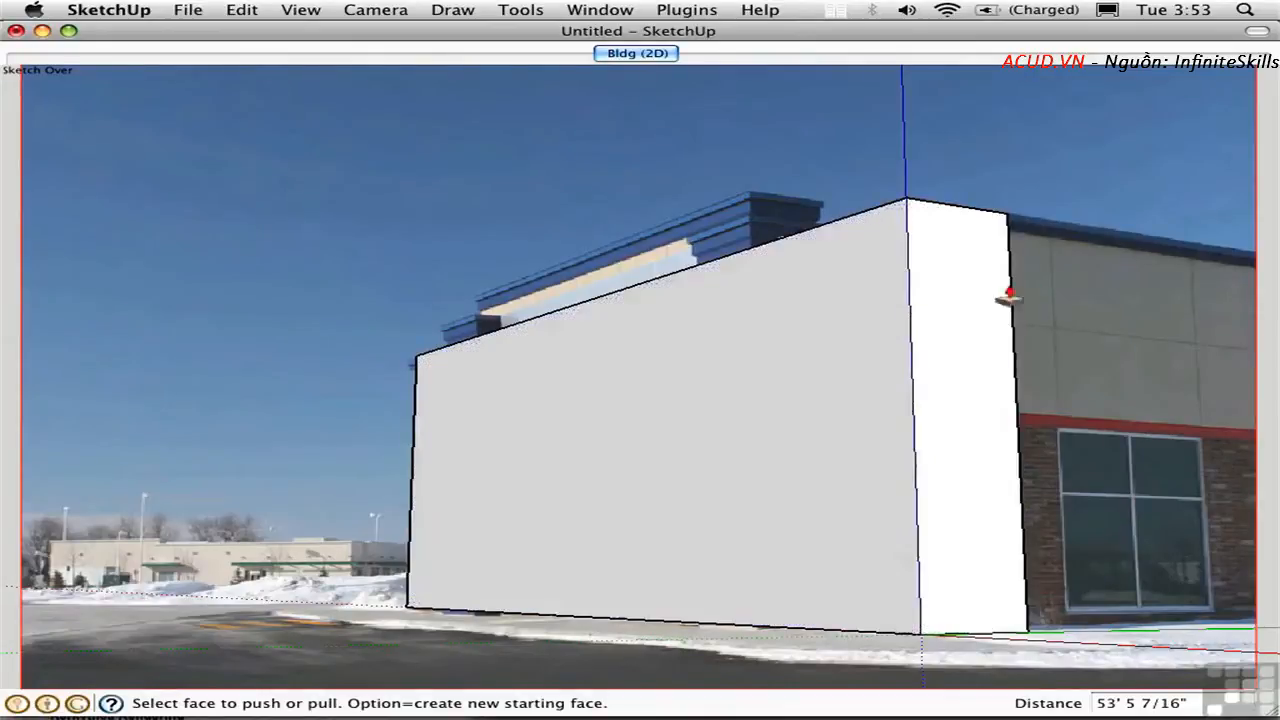
Pull the box's rear face 19' 7" to extend the side wall, and return to the Bldg scene.
{"action": "middle_click_drag", "start_coordinate": [1006, 294], "coordinate": [595, 388]}
{"action": "left_click_drag", "start_coordinate": [595, 388], "coordinate": [1023, 405]}
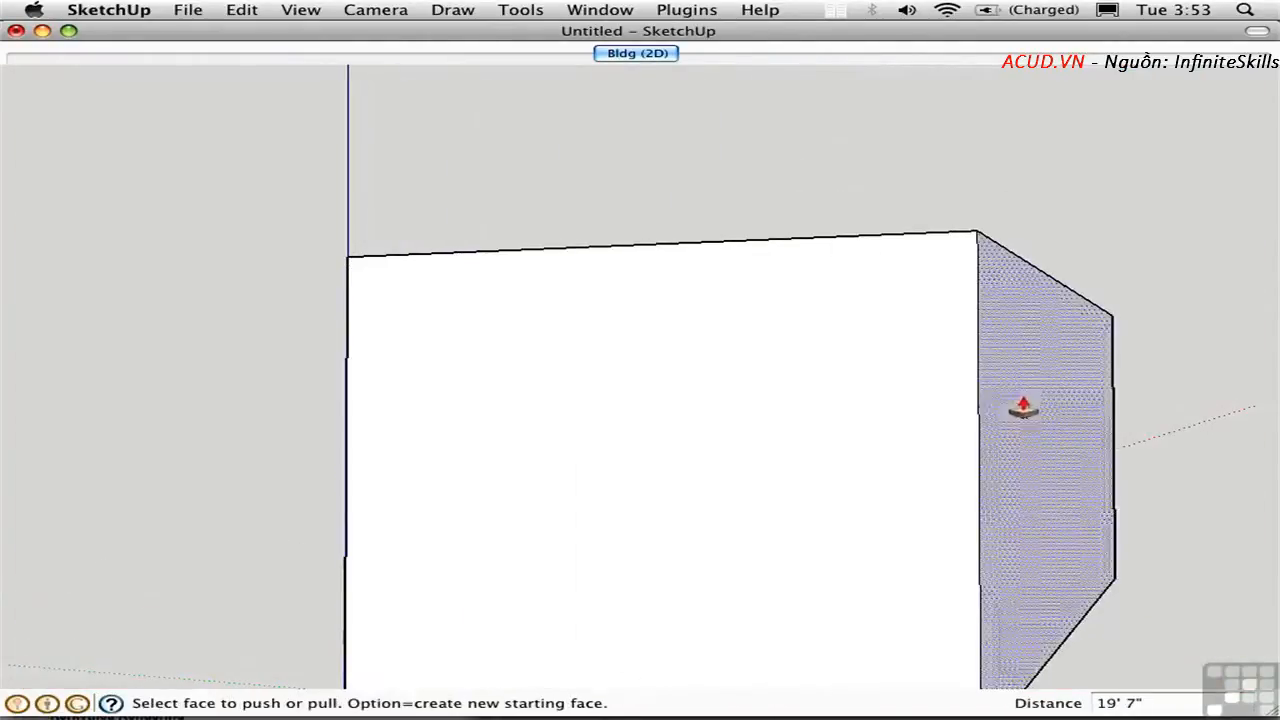
{"action": "left_click", "coordinate": [640, 54]}
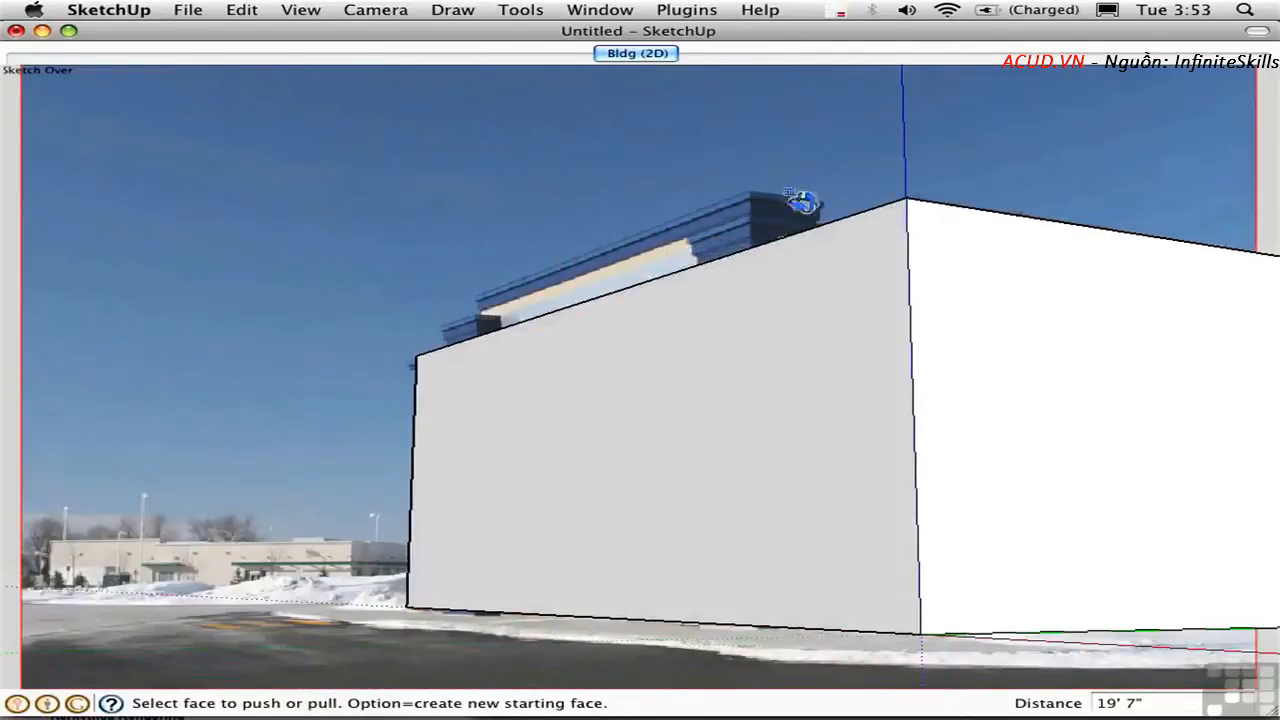
Pull the box's top face up about 8' 2" and the front wall's far end face out about 4' 2", and return to the Bldg scene.
{"action": "middle_click_drag", "start_coordinate": [802, 203], "coordinate": [857, 374]}
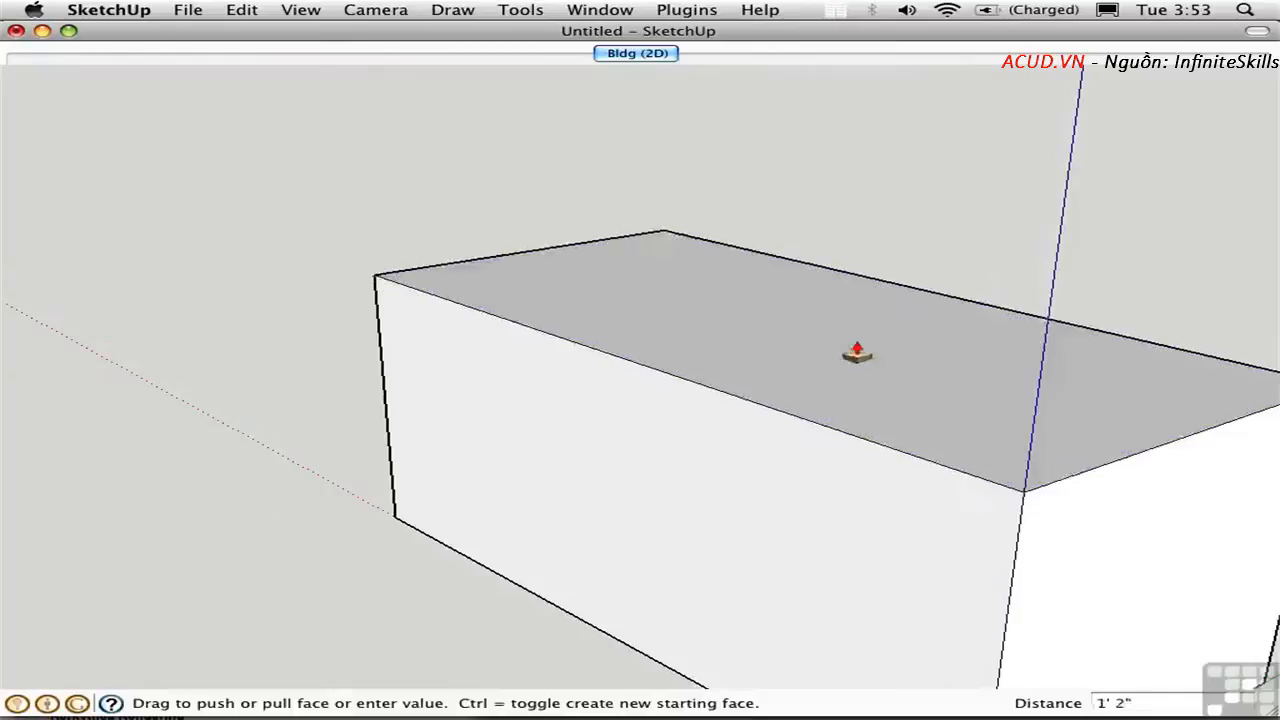
{"action": "left_click_drag", "start_coordinate": [857, 352], "coordinate": [798, 284]}
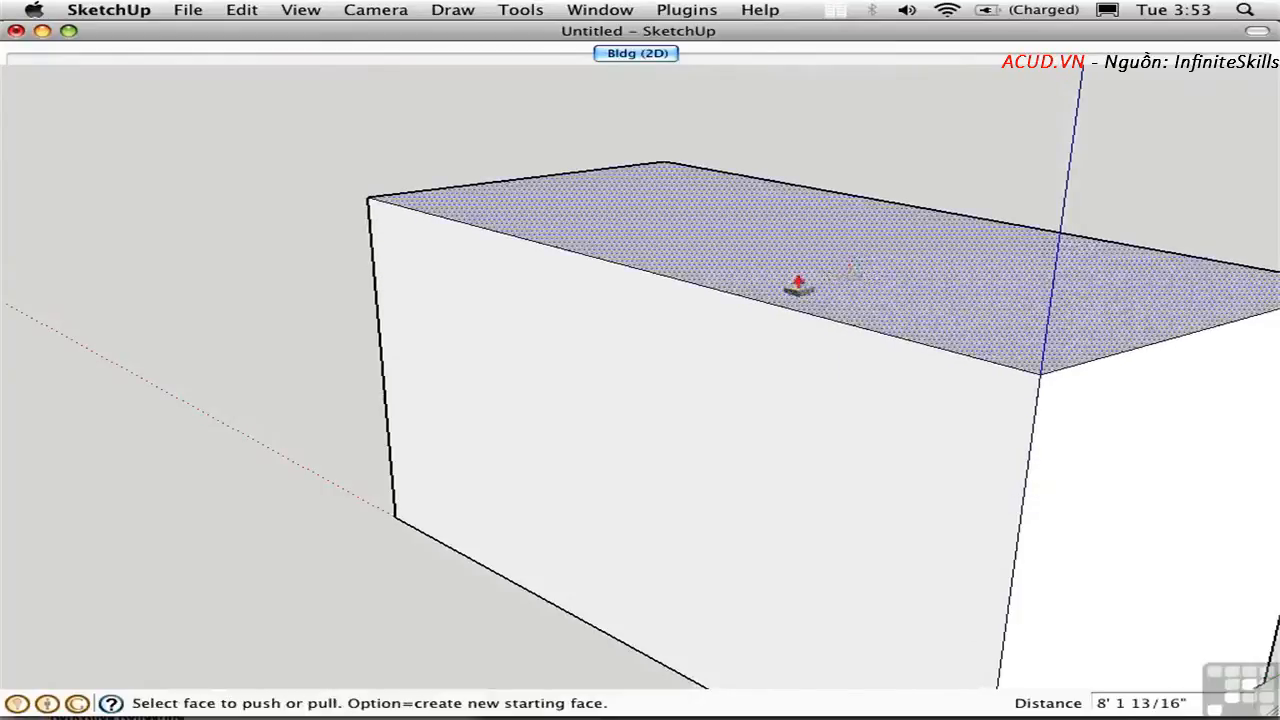
{"action": "middle_click_drag", "start_coordinate": [798, 284], "coordinate": [766, 283]}
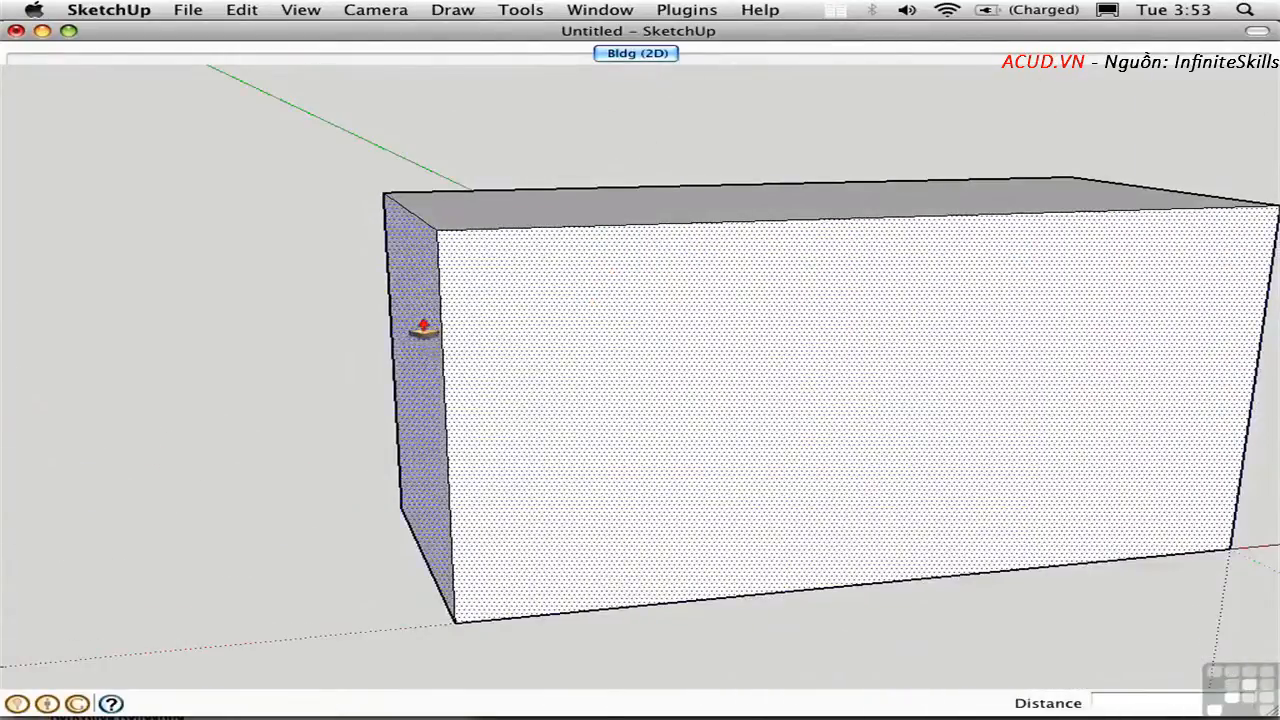
{"action": "left_click_drag", "start_coordinate": [423, 328], "coordinate": [354, 337]}
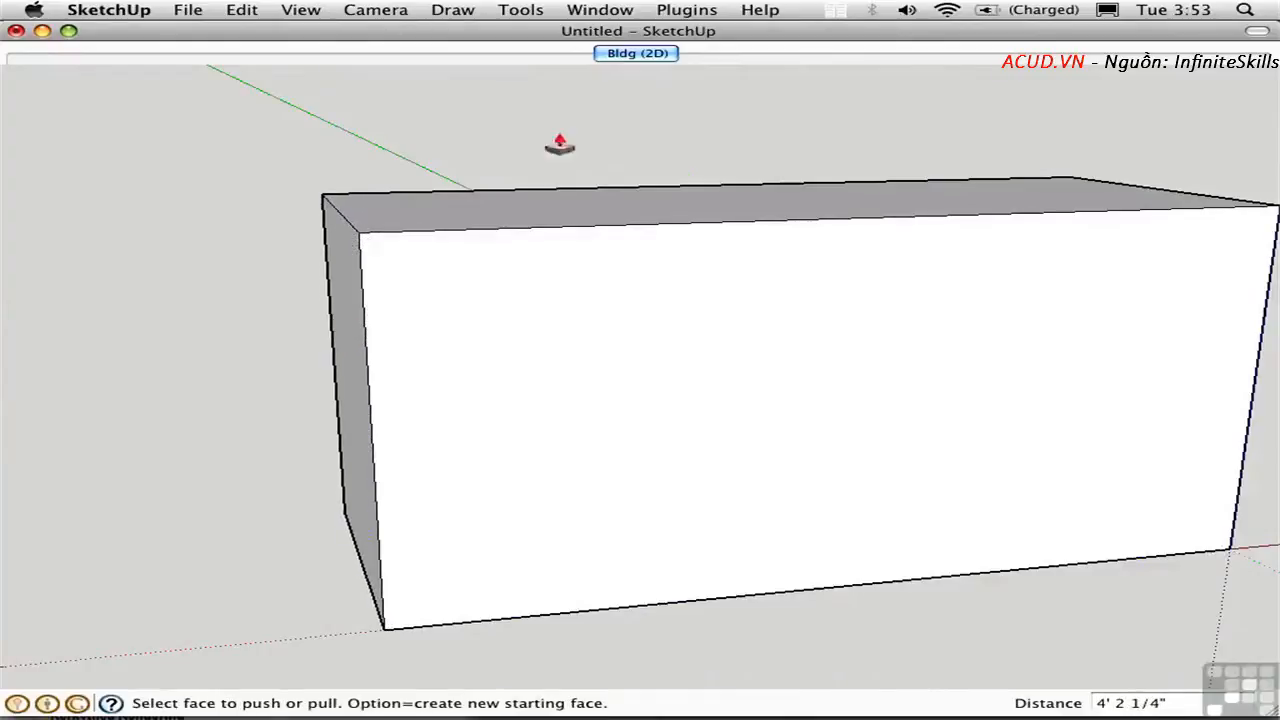
{"action": "left_click", "coordinate": [636, 53]}
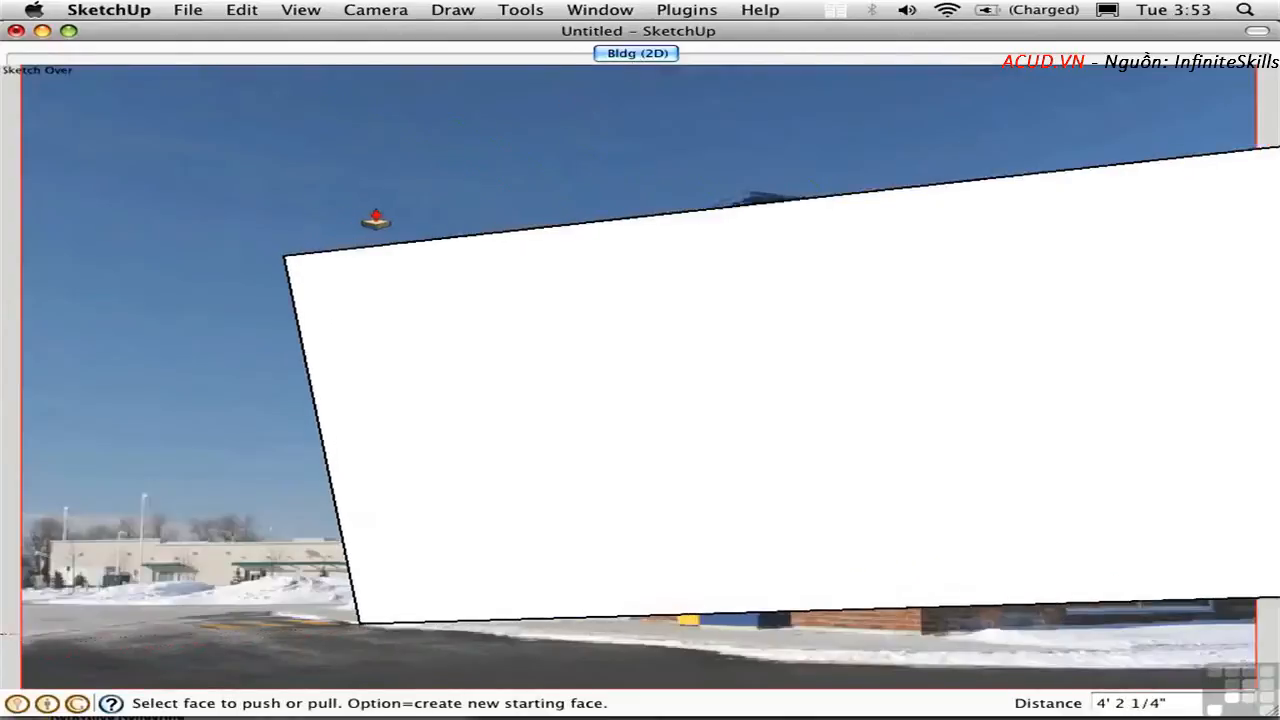
Project the Bldg.jpg photo as a texture onto the box's front facade and its side wall.
{"action": "key", "text": "l"}
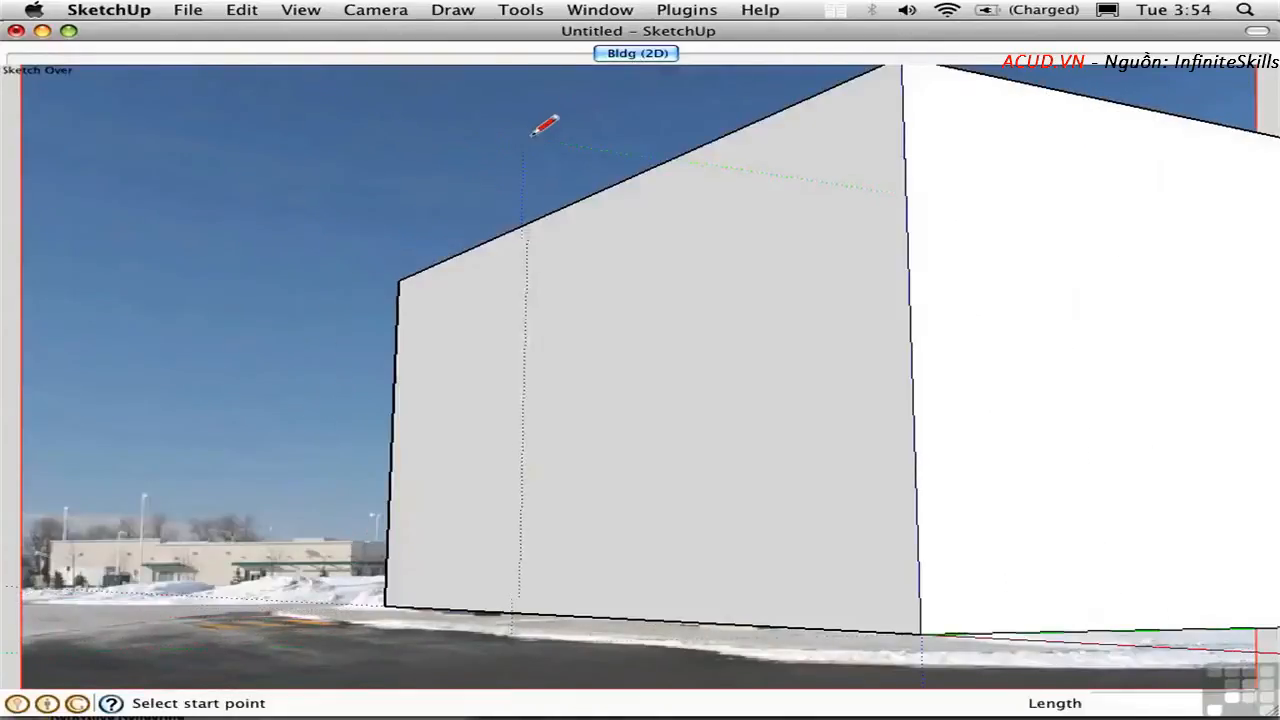
{"action": "left_click", "coordinate": [606, 10]}
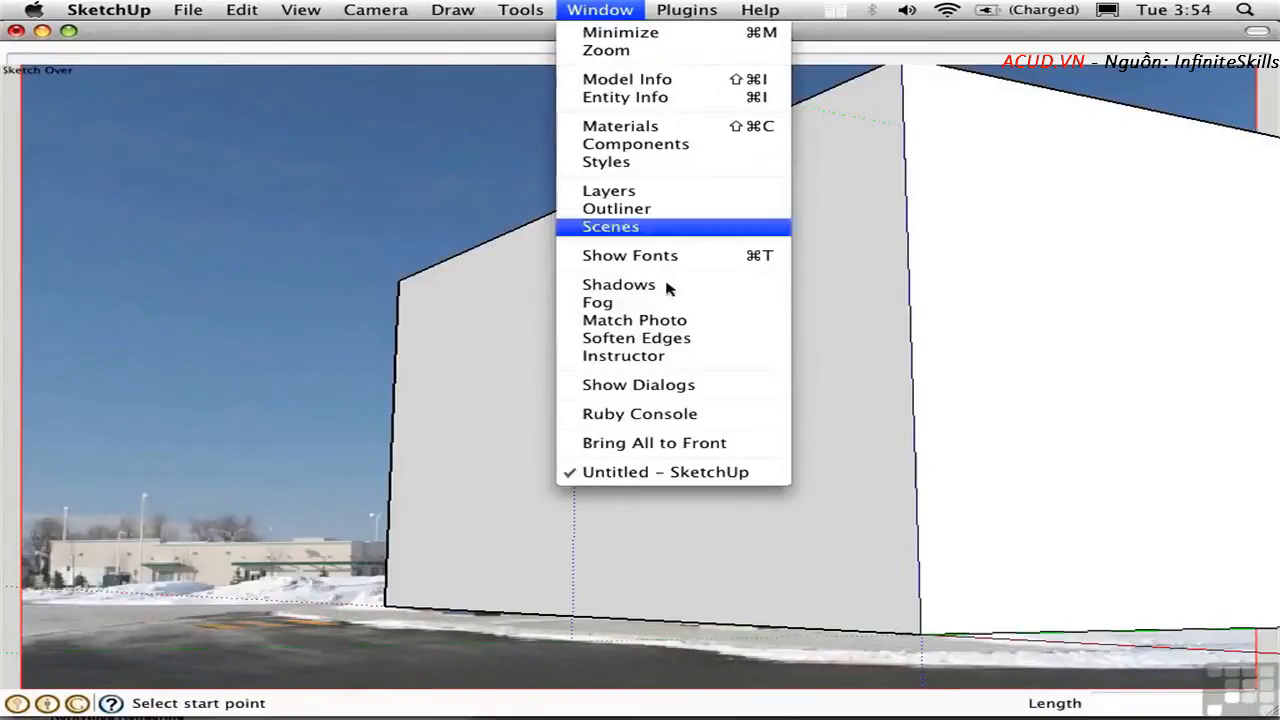
{"action": "left_click", "coordinate": [644, 322]}
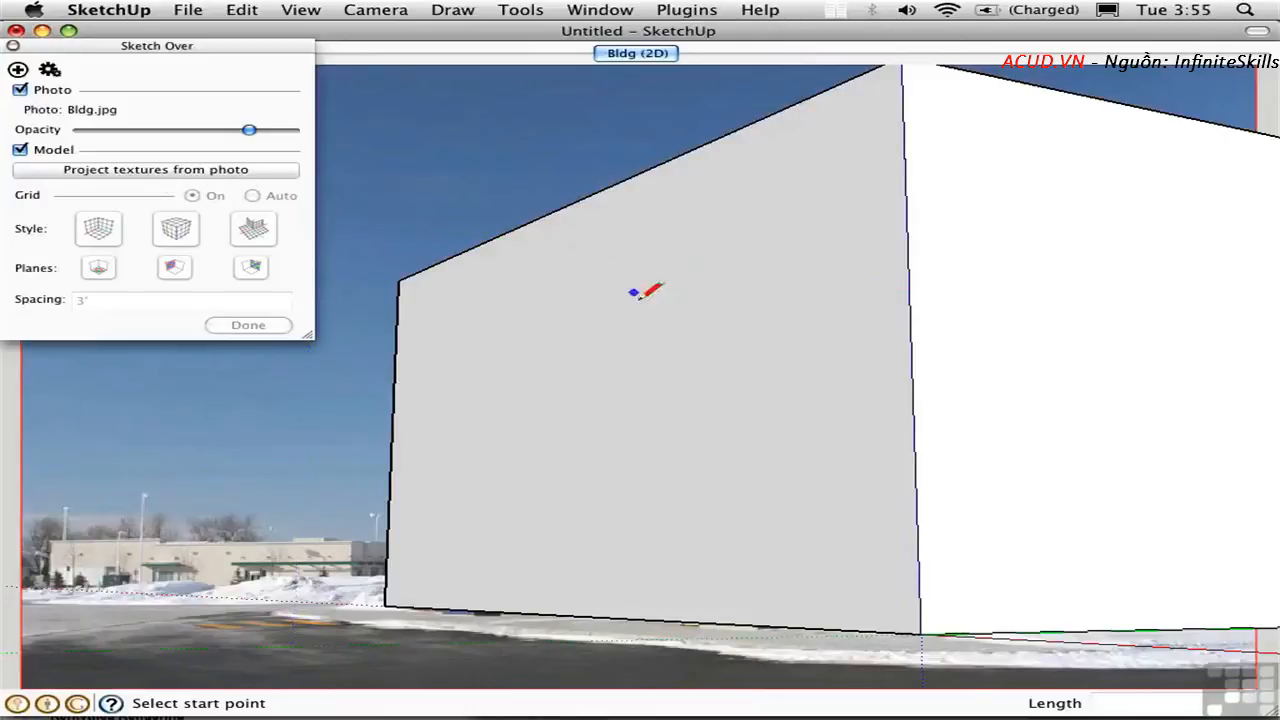
{"action": "key", "text": "space"}
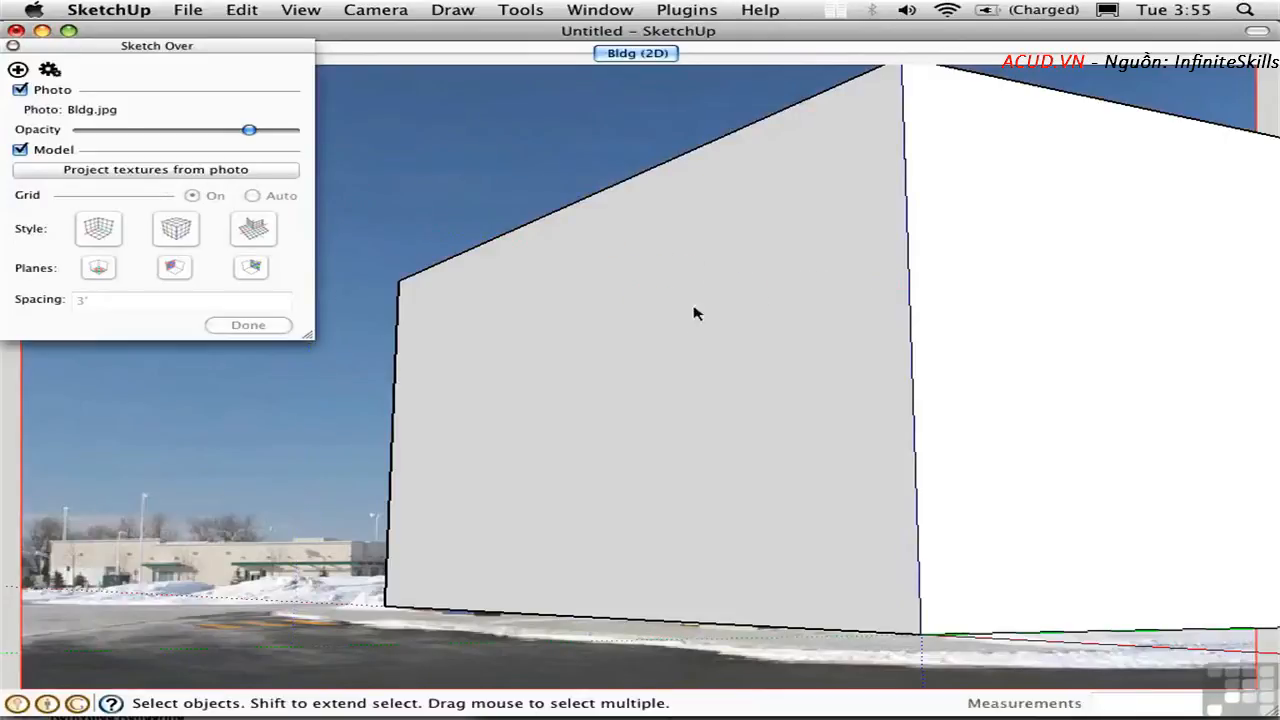
{"action": "left_click", "coordinate": [666, 321]}
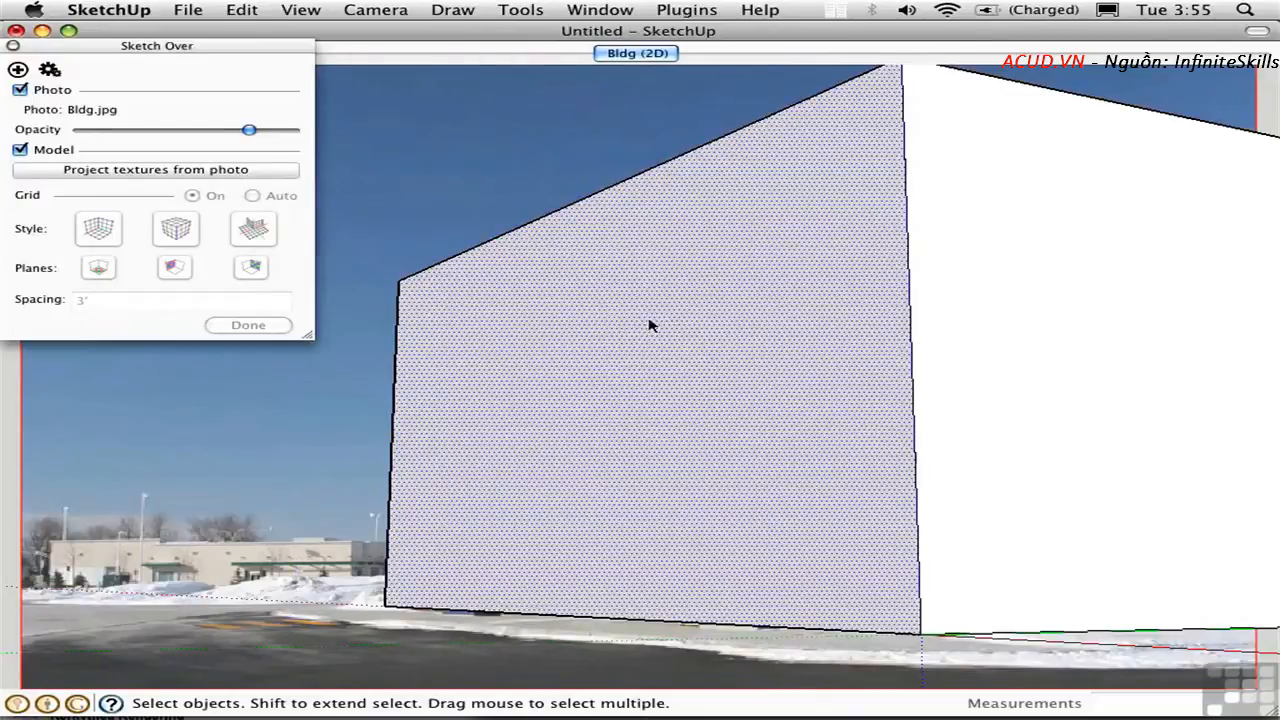
{"action": "left_click", "coordinate": [152, 171]}
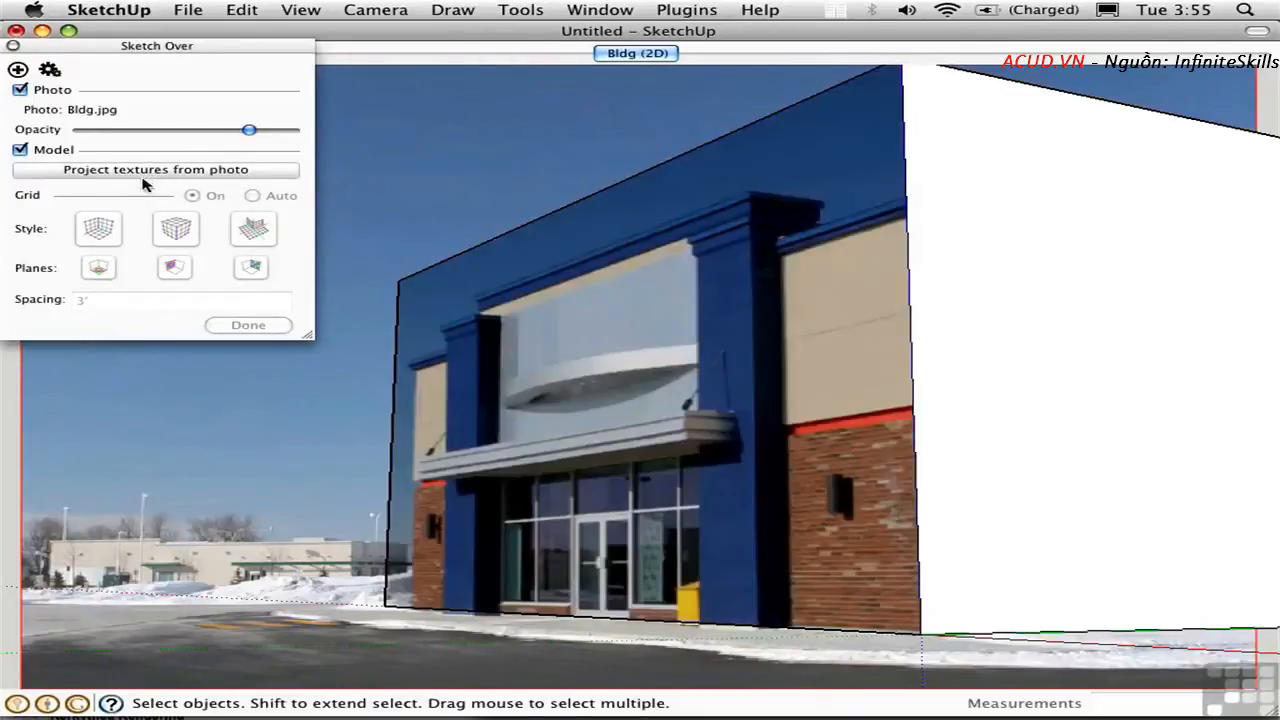
{"action": "left_click", "coordinate": [1081, 307]}
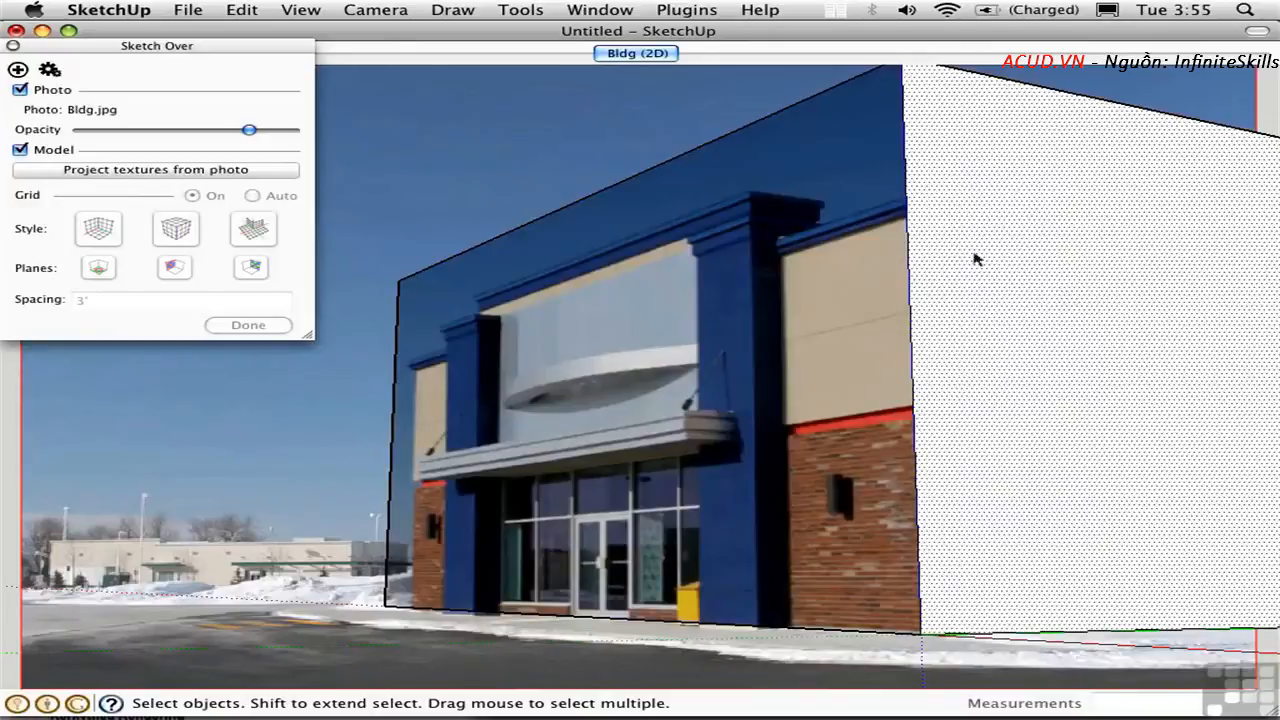
{"action": "left_click", "coordinate": [145, 171]}
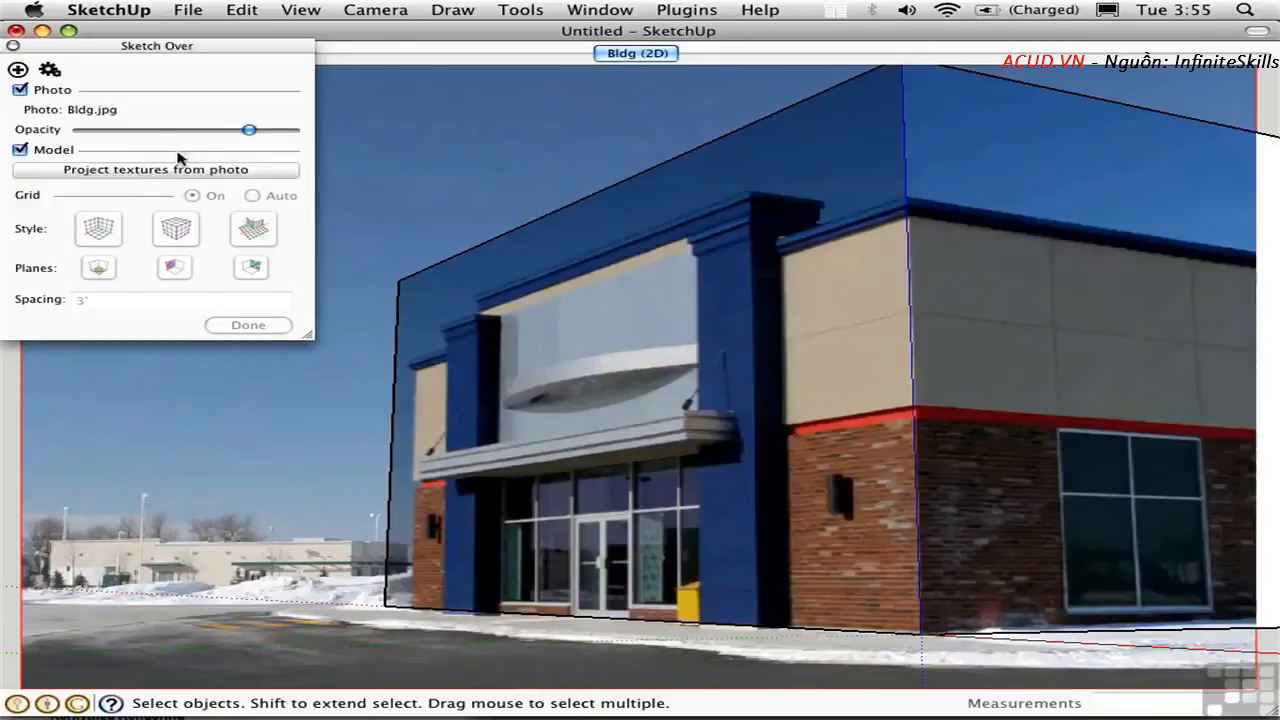
{"action": "left_click", "coordinate": [12, 46]}
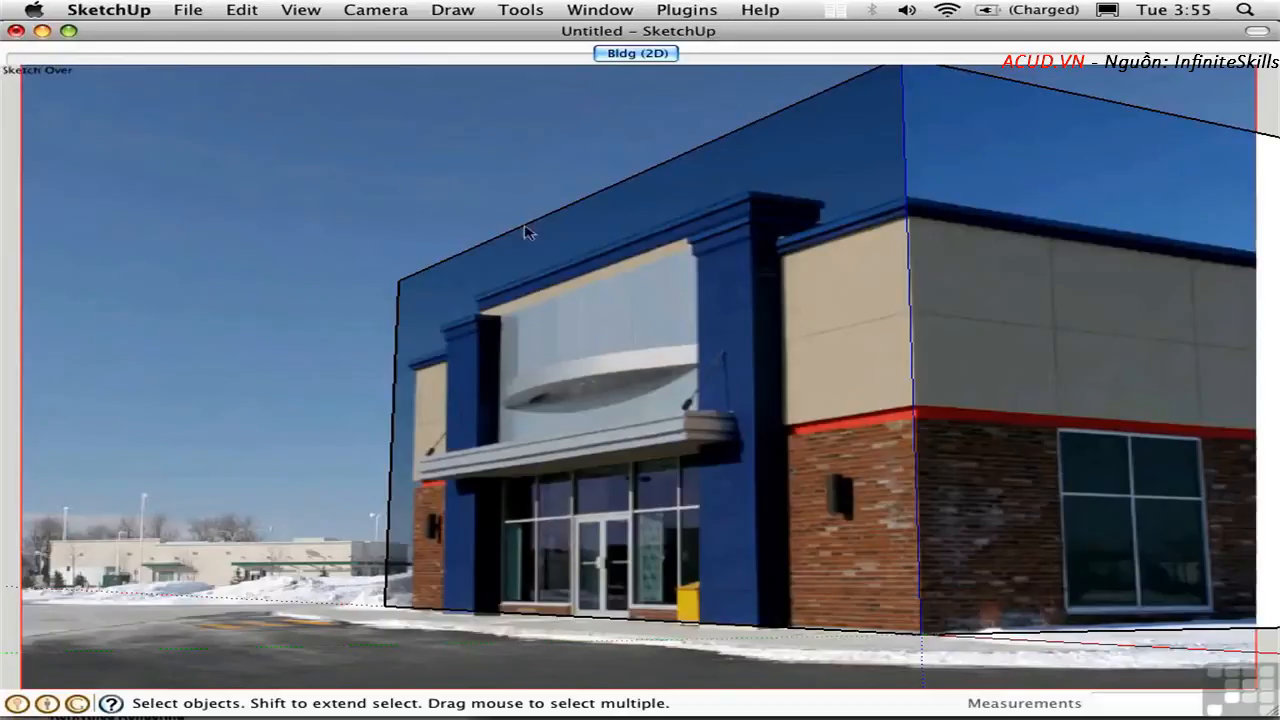
Push the roof face down to the top of the blue tower's cornice and remove the white sliver above the front corner.
{"action": "middle_click_drag", "start_coordinate": [529, 232], "coordinate": [505, 266]}
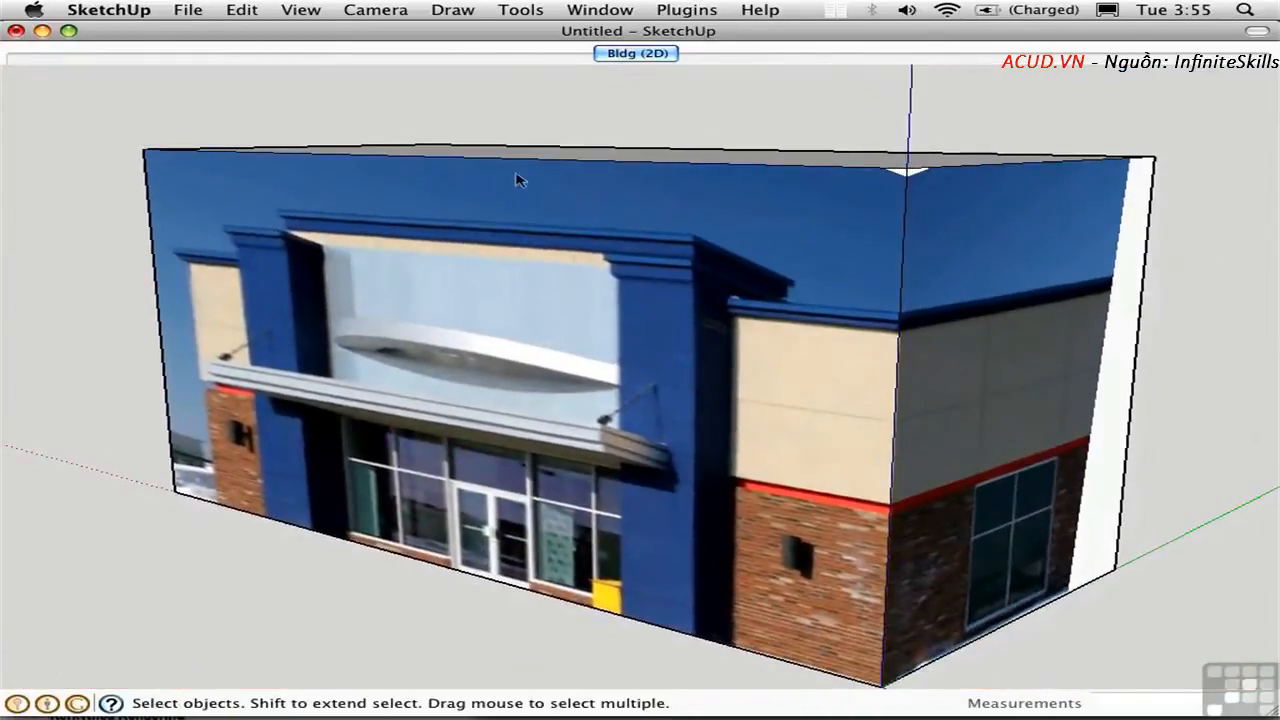
{"action": "middle_click_drag", "start_coordinate": [592, 180], "coordinate": [603, 191]}
{"action": "key", "text": "p"}
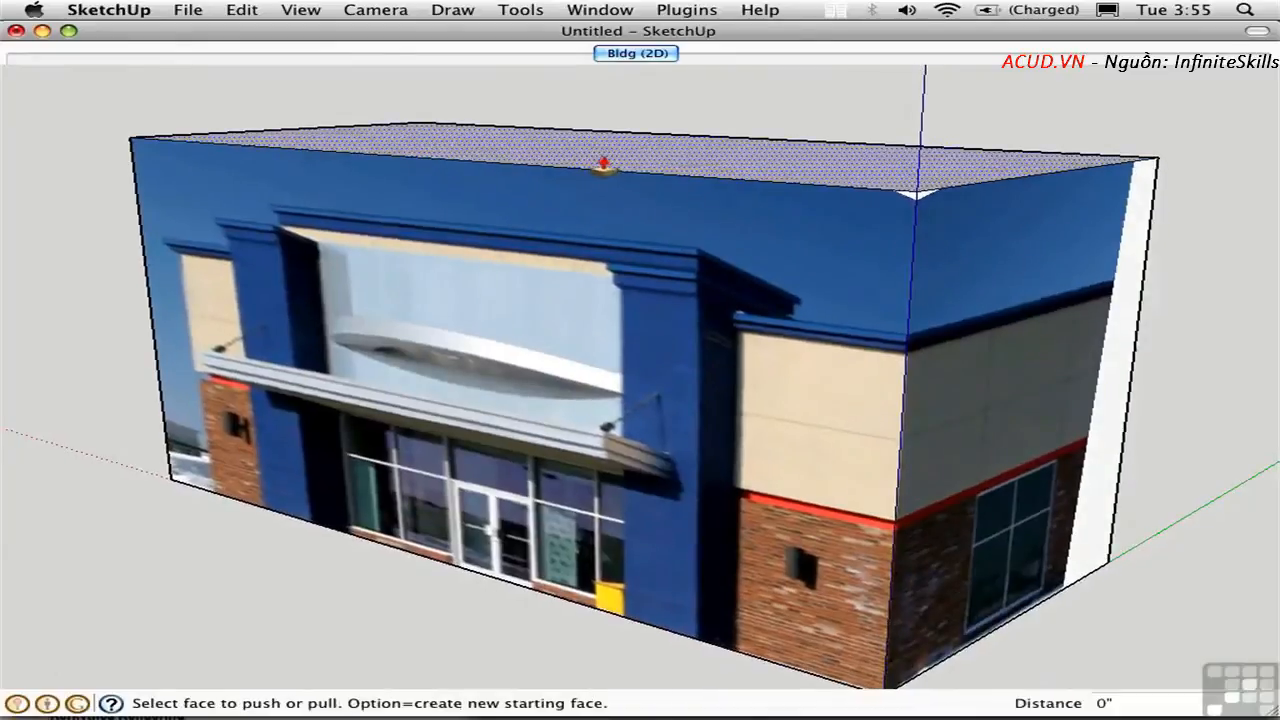
{"action": "left_click_drag", "start_coordinate": [600, 165], "coordinate": [603, 220]}
{"action": "middle_click_drag", "start_coordinate": [603, 220], "coordinate": [586, 120]}
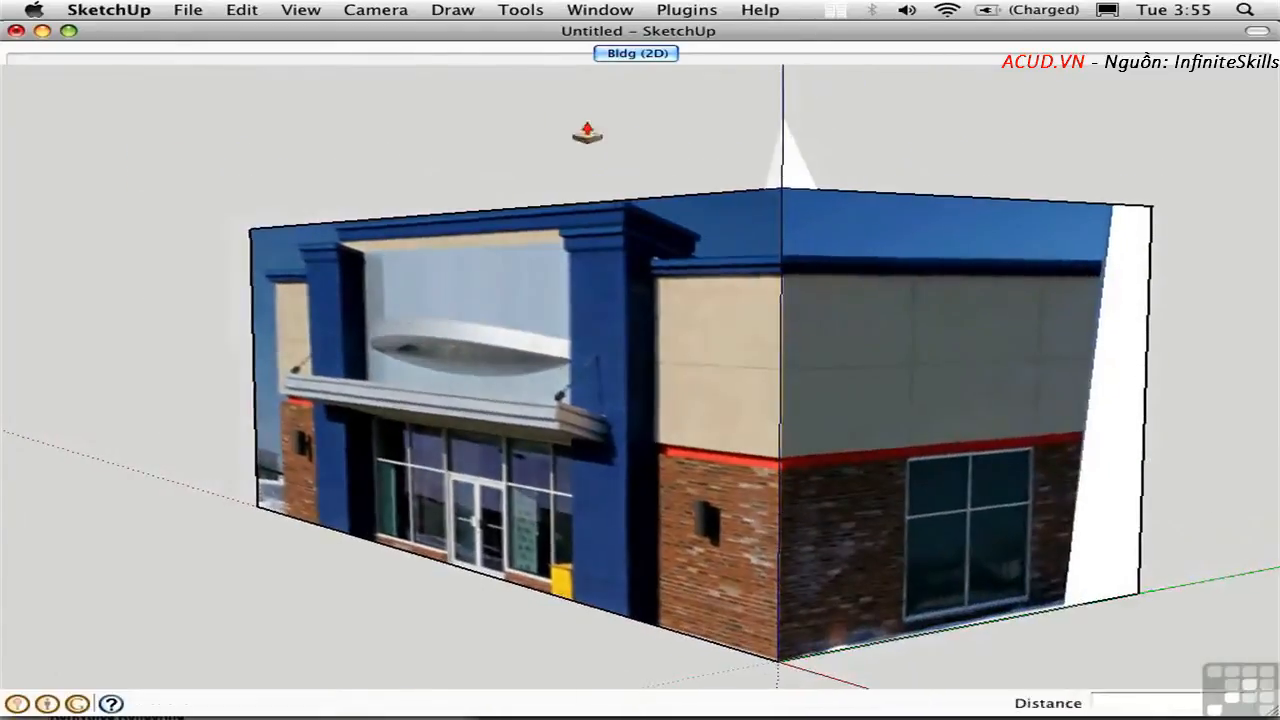
{"action": "key", "text": "space"}
{"action": "key", "text": "p"}
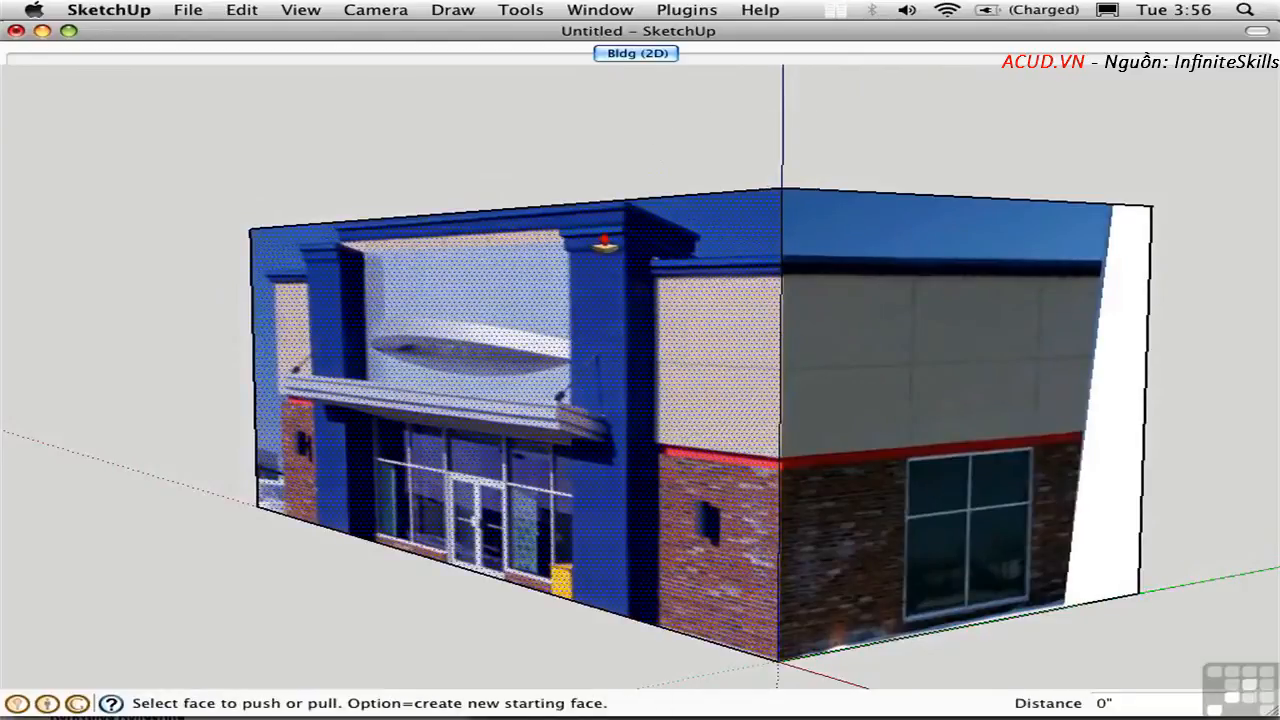
Draw a line about 25' long across the roof from the blue tower's outer edge, and push the corner section down to its lower cornice.
{"action": "middle_click_drag", "start_coordinate": [587, 225], "coordinate": [731, 377]}
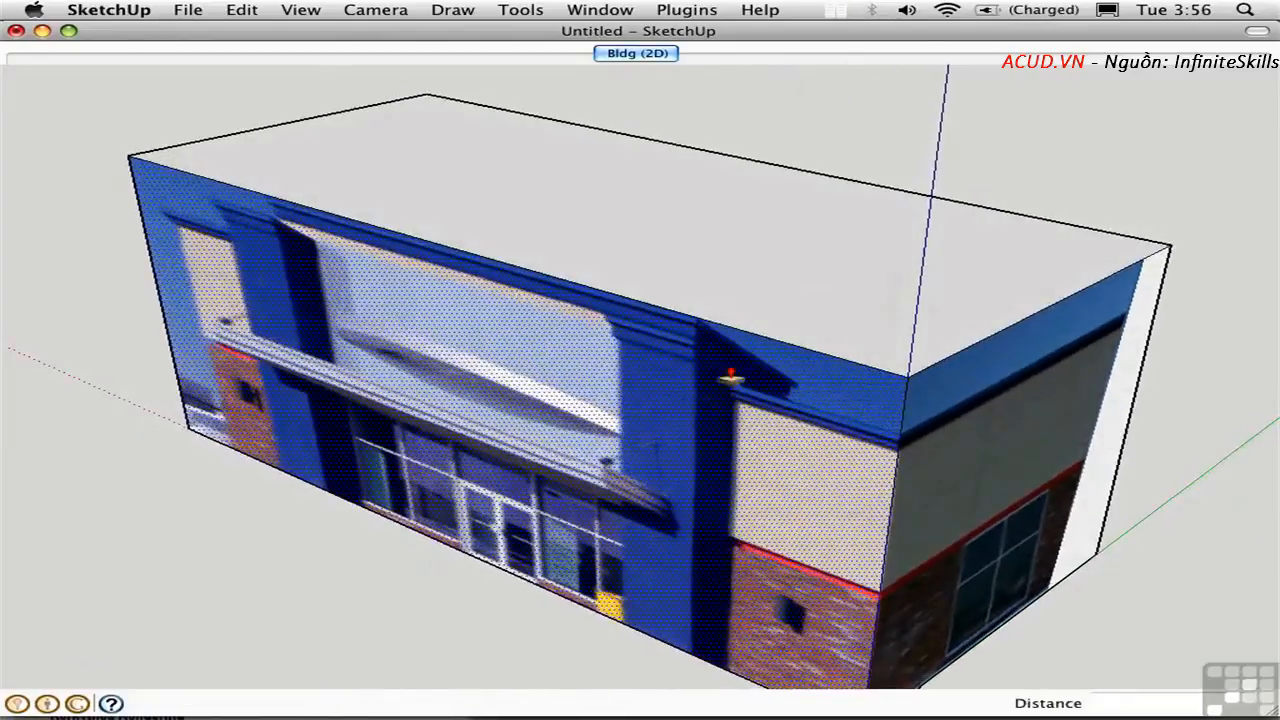
{"action": "left_click", "coordinate": [696, 317]}
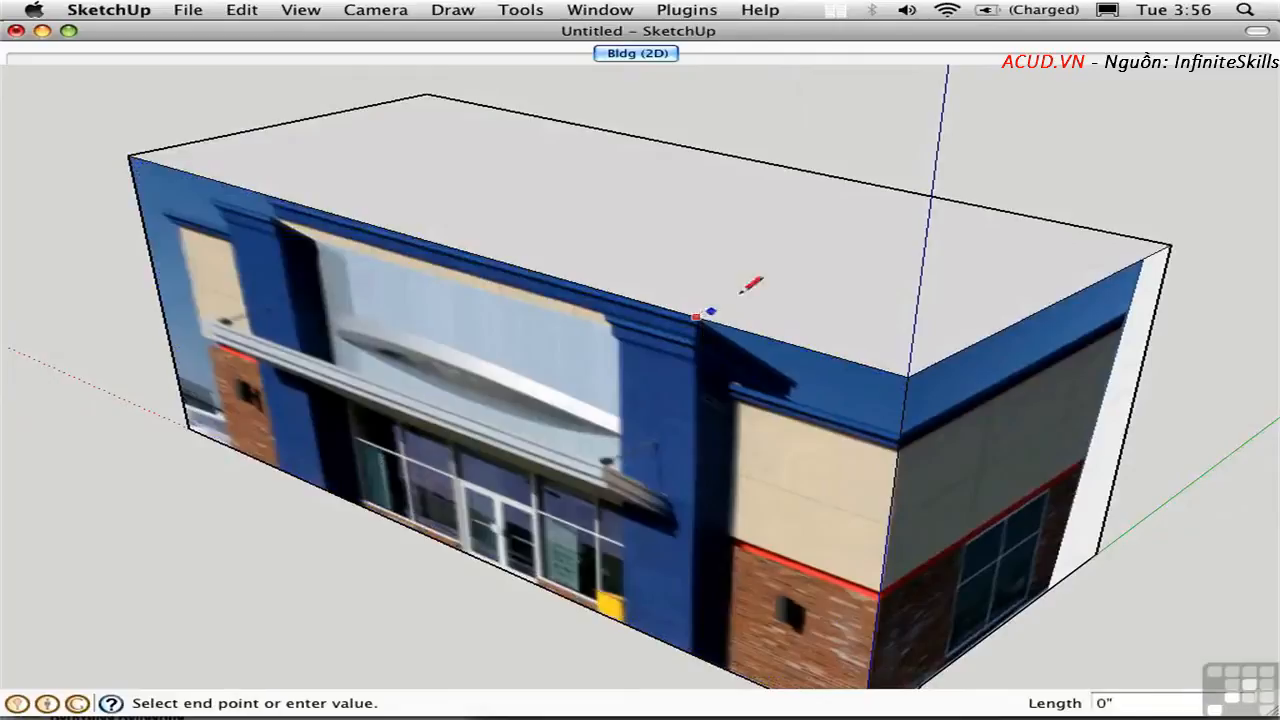
{"action": "left_click", "coordinate": [982, 204]}
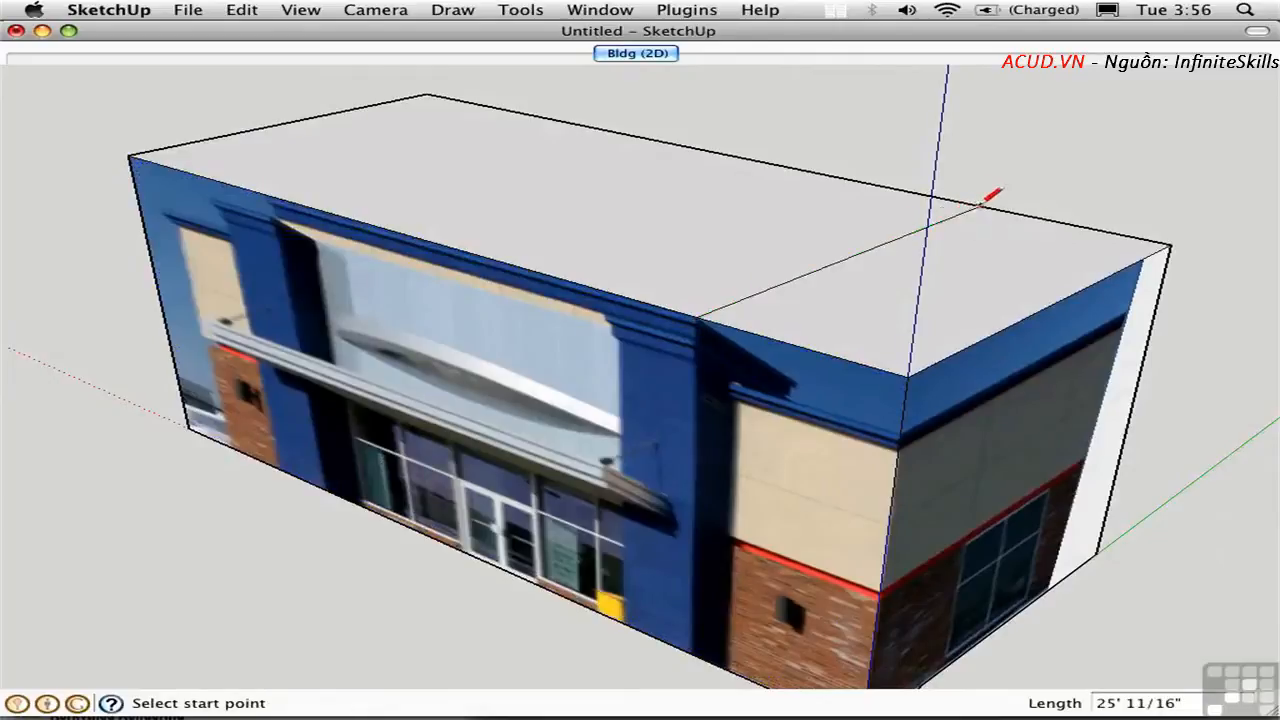
{"action": "key", "text": "p"}
{"action": "left_click_drag", "start_coordinate": [866, 298], "coordinate": [846, 371]}
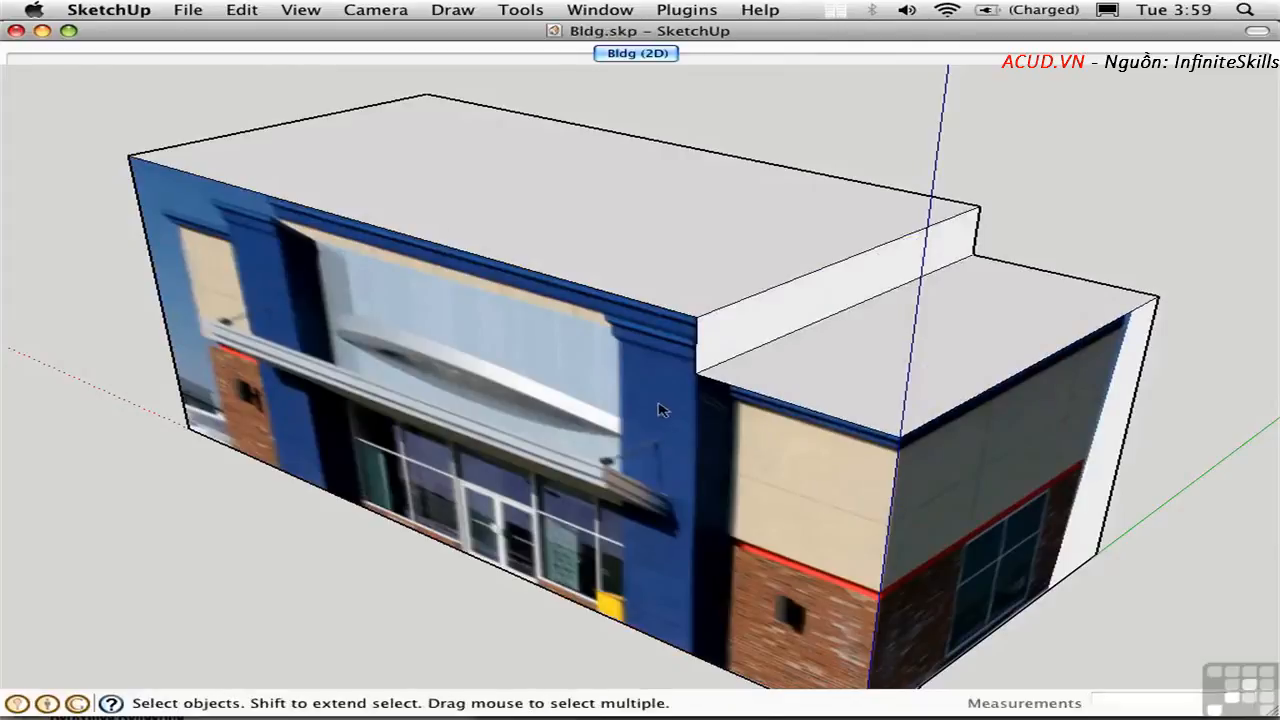
Outline the blue tower on the front facade with two vertical lines along its edges, from the roof down to the ground.
{"action": "key", "text": "l"}
{"action": "left_click", "coordinate": [695, 369]}
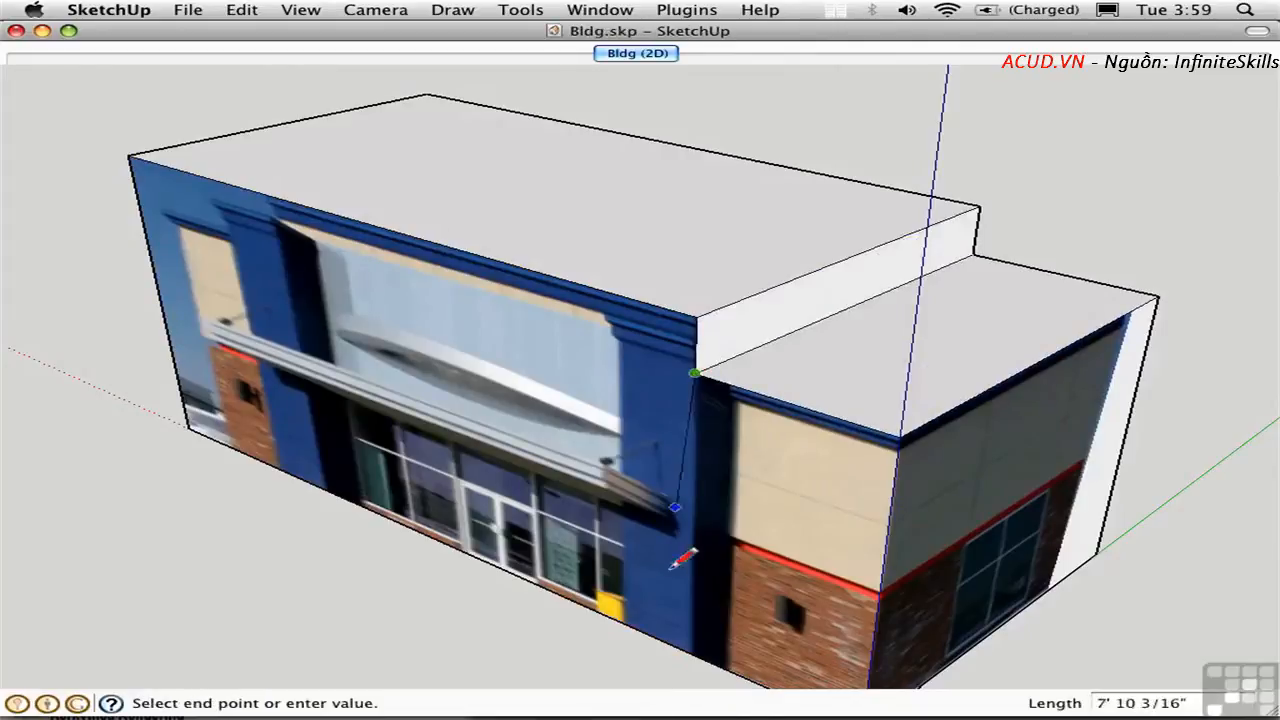
{"action": "left_click", "coordinate": [684, 617]}
{"action": "key", "text": "space"}
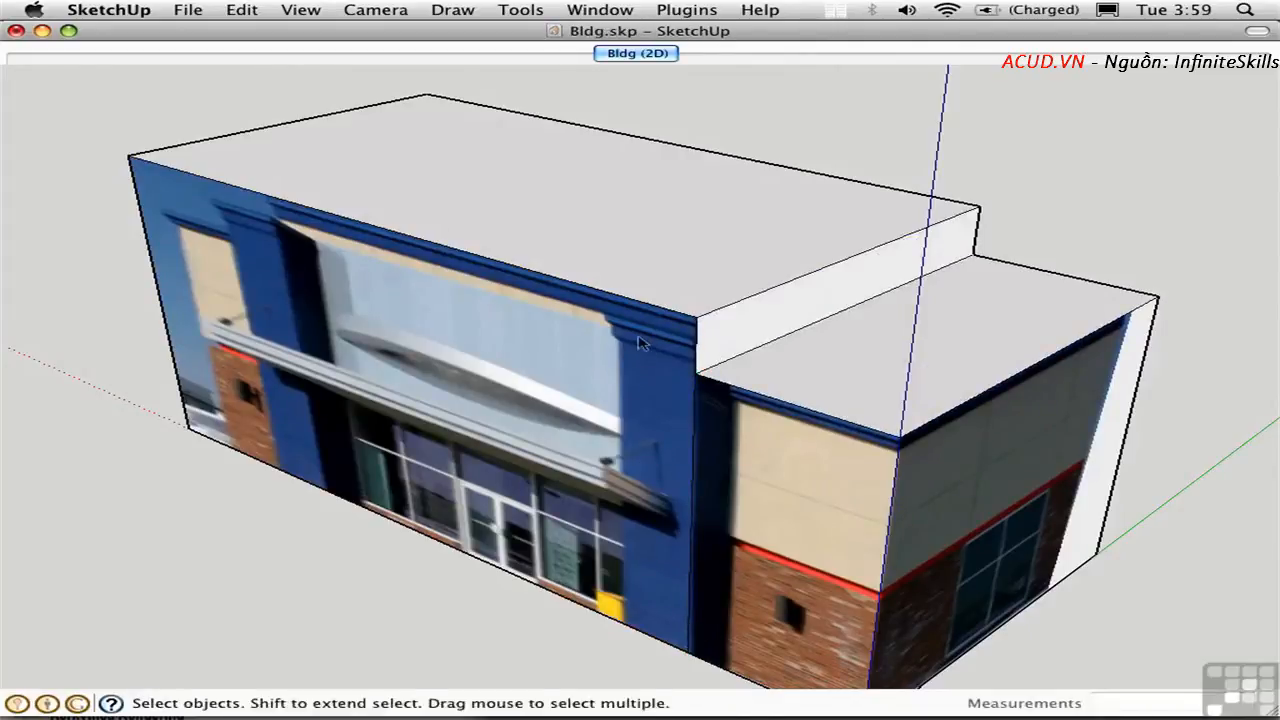
{"action": "key", "text": "l"}
{"action": "left_click", "coordinate": [620, 295]}
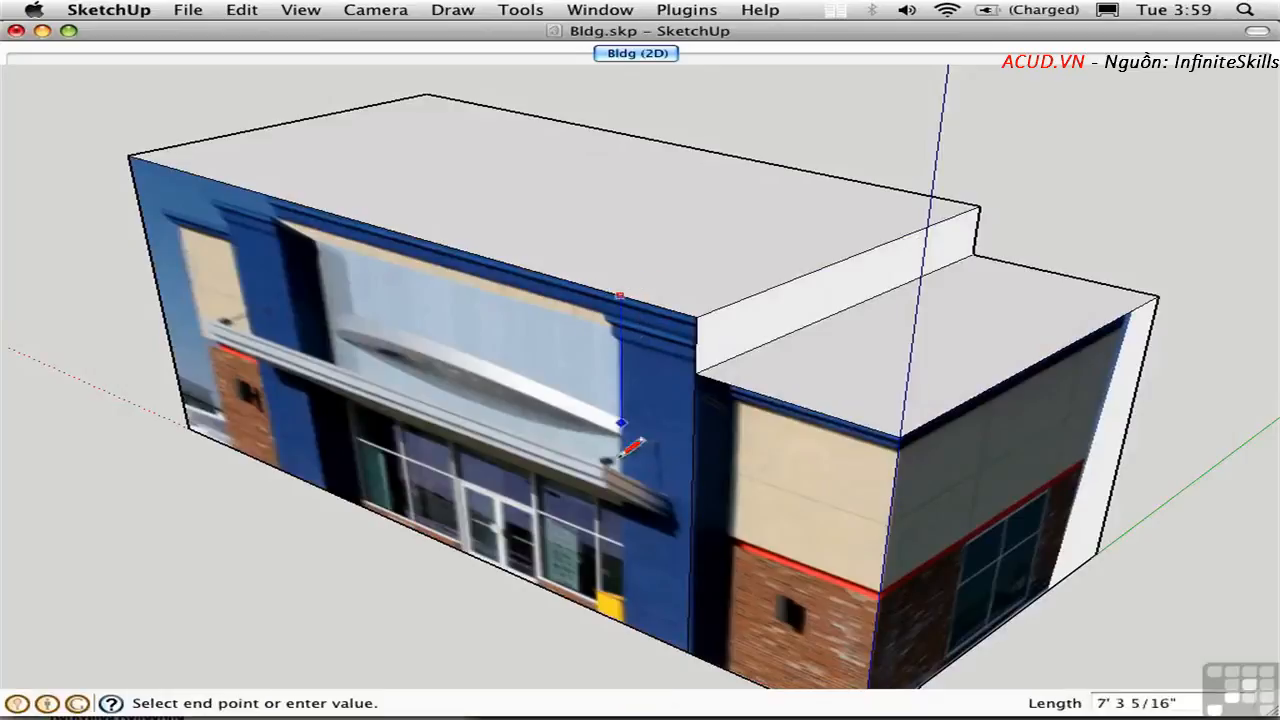
{"action": "left_click", "coordinate": [622, 620]}
{"action": "key", "text": "space"}
Pull the outlined blue tower out from the facade and erase the edge separating its side face from the raised roof's end wall.
{"action": "middle_click_drag", "start_coordinate": [630, 440], "coordinate": [528, 280]}
{"action": "key", "text": "p"}
{"action": "left_click_drag", "start_coordinate": [600, 370], "coordinate": [580, 371]}
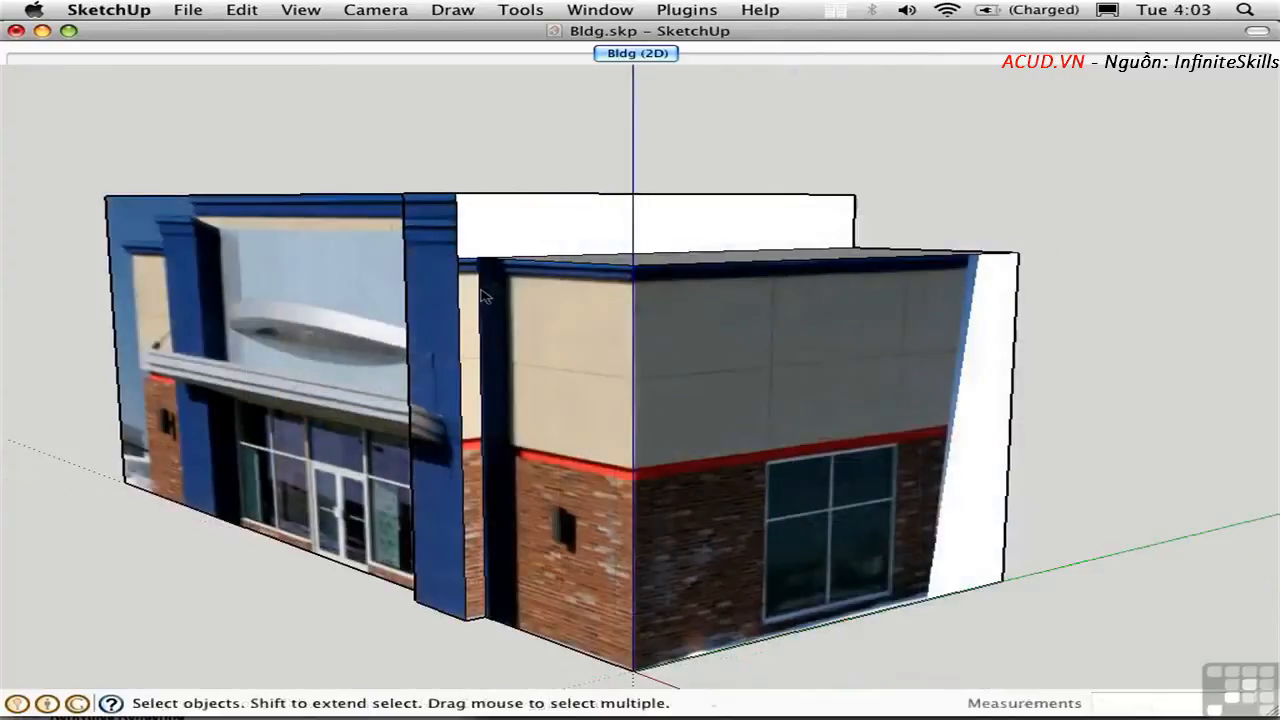
{"action": "key", "text": "e"}
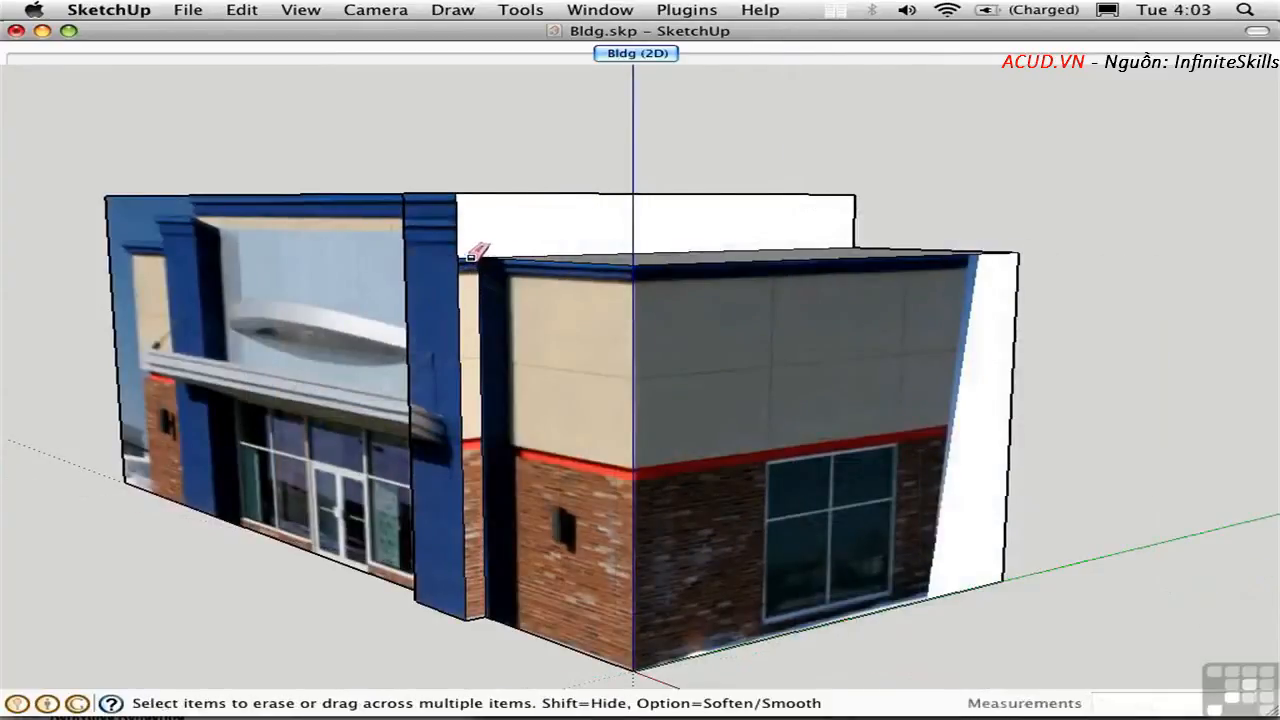
{"action": "left_click", "coordinate": [469, 254]}
{"action": "key", "text": "space"}
Draw a line along the rear wall level with the lower roof, and push the band above it in toward the front facade.
{"action": "middle_click_drag", "start_coordinate": [475, 231], "coordinate": [283, 234]}
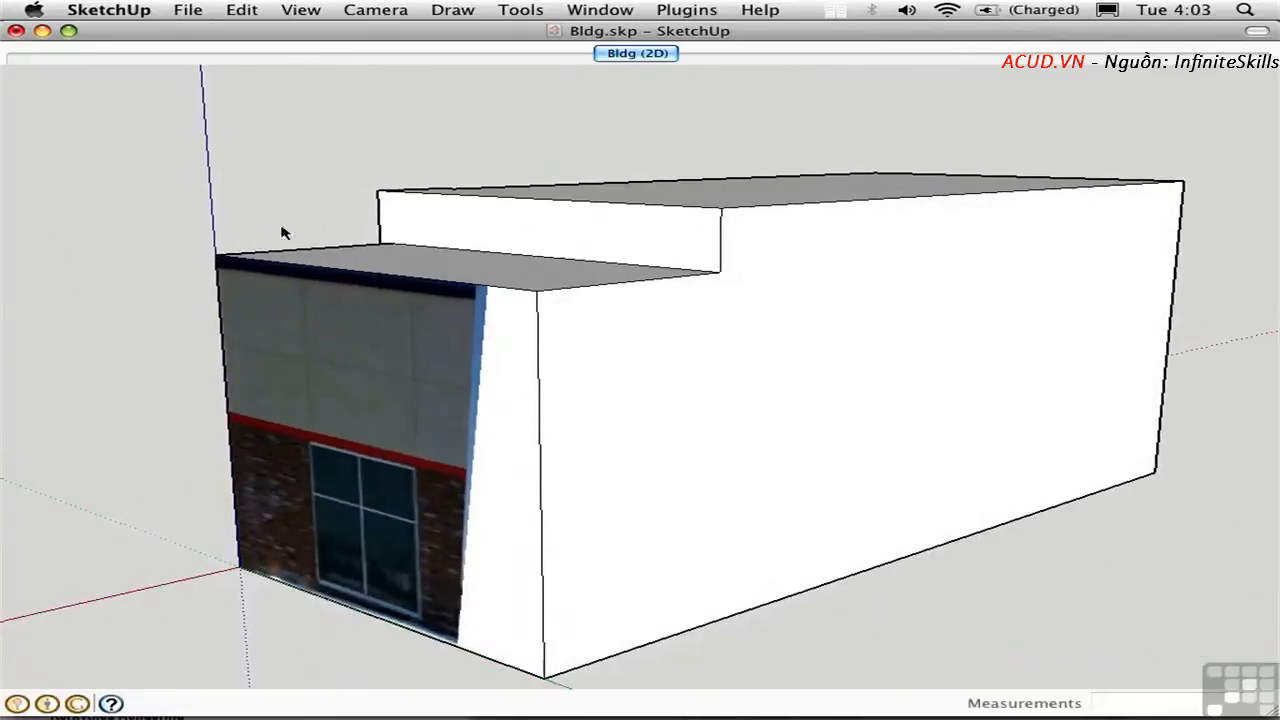
{"action": "key", "text": "l"}
{"action": "left_click", "coordinate": [720, 271]}
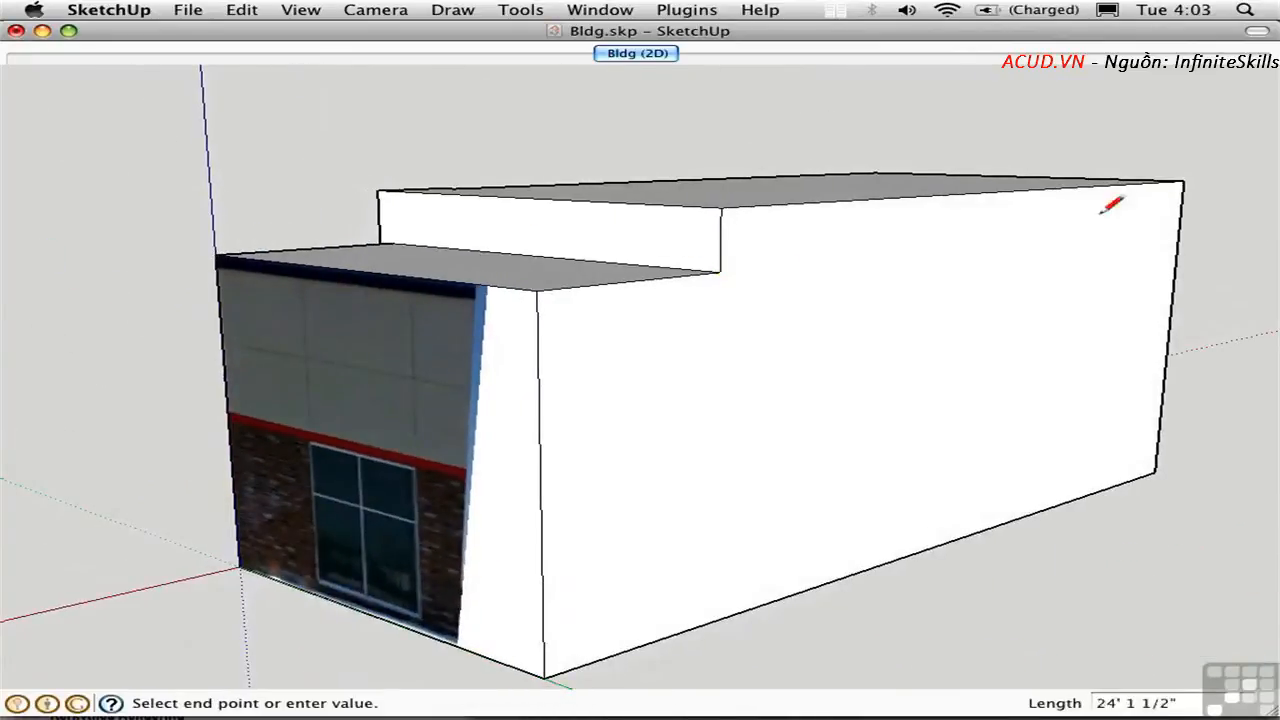
{"action": "left_click", "coordinate": [1180, 226]}
{"action": "key", "text": "space"}
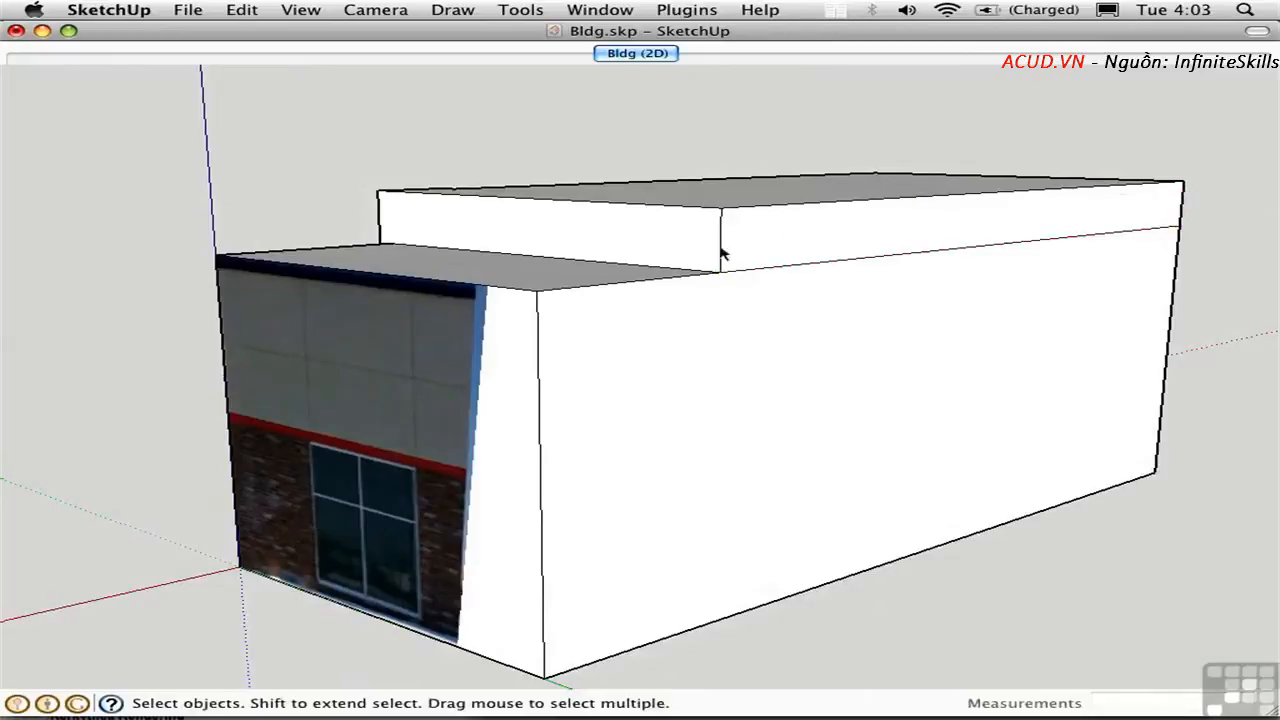
{"action": "key", "text": "p"}
{"action": "left_click", "coordinate": [772, 262]}
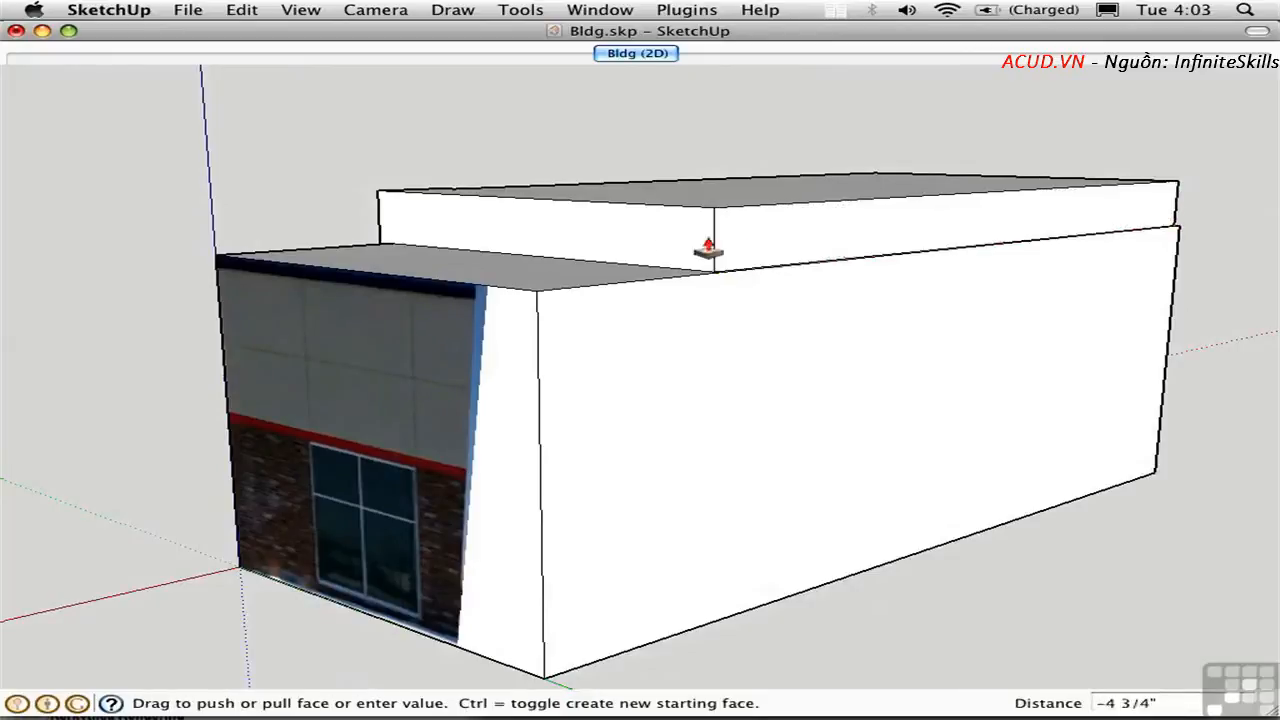
{"action": "left_click", "coordinate": [482, 232]}
Sample the facade's photo texture, paint it onto the blue tower's white side face, and make that texture unique.
{"action": "middle_click_drag", "start_coordinate": [482, 232], "coordinate": [1063, 240]}
{"action": "scroll", "coordinate": [563, 200], "scroll_direction": "up", "scroll_amount": 2}
{"action": "middle_click_drag", "start_coordinate": [640, 243], "coordinate": [517, 180]}
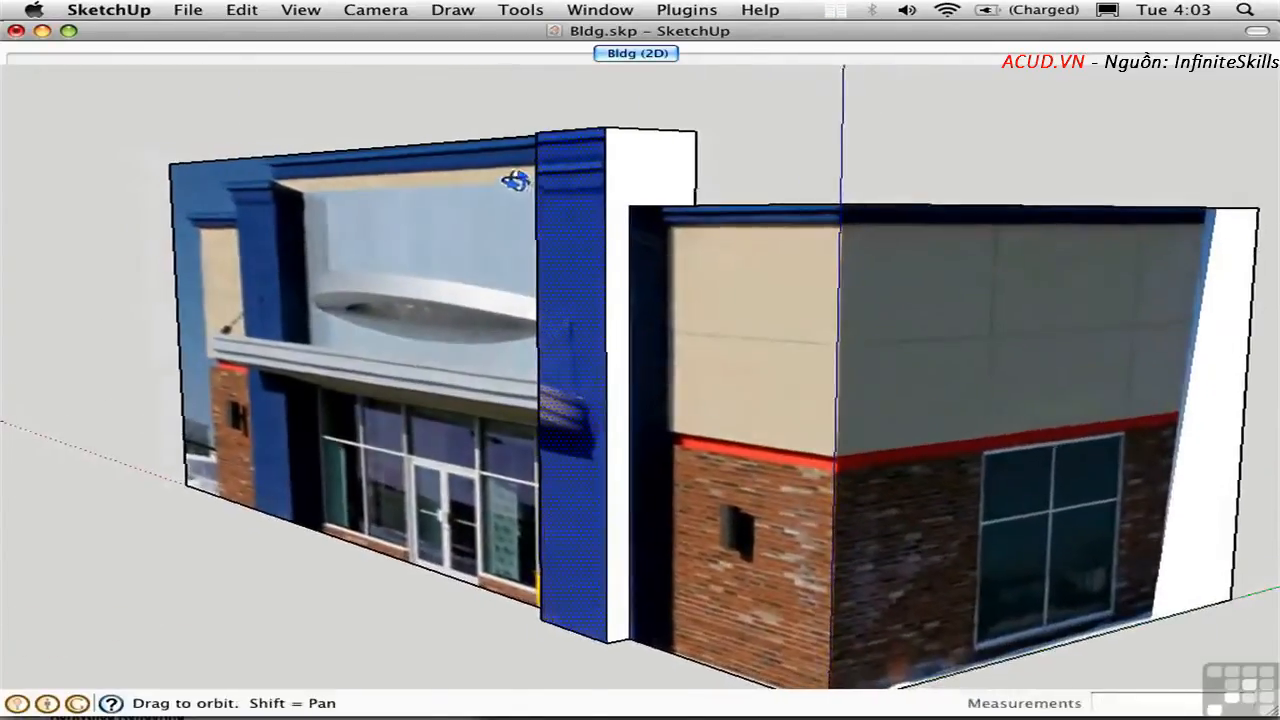
{"action": "scroll", "coordinate": [517, 180], "scroll_direction": "up", "scroll_amount": 1}
{"action": "key", "text": "b"}
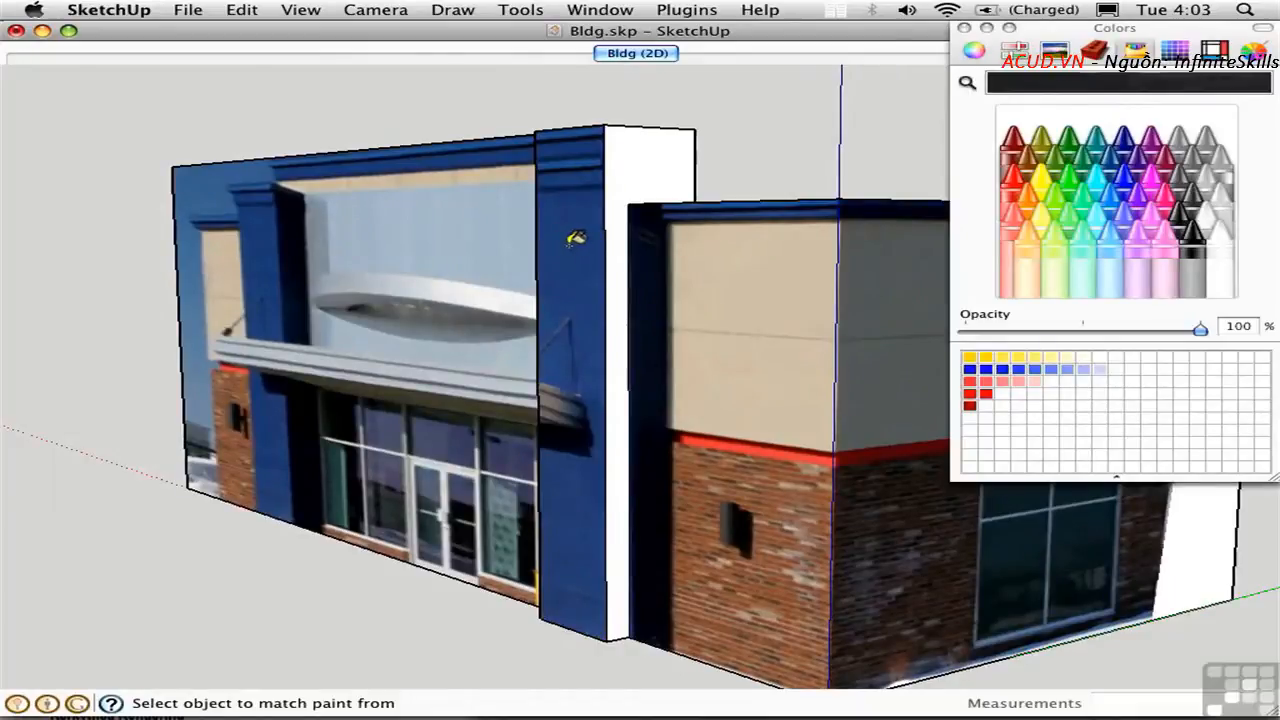
{"action": "left_click", "coordinate": [651, 168]}
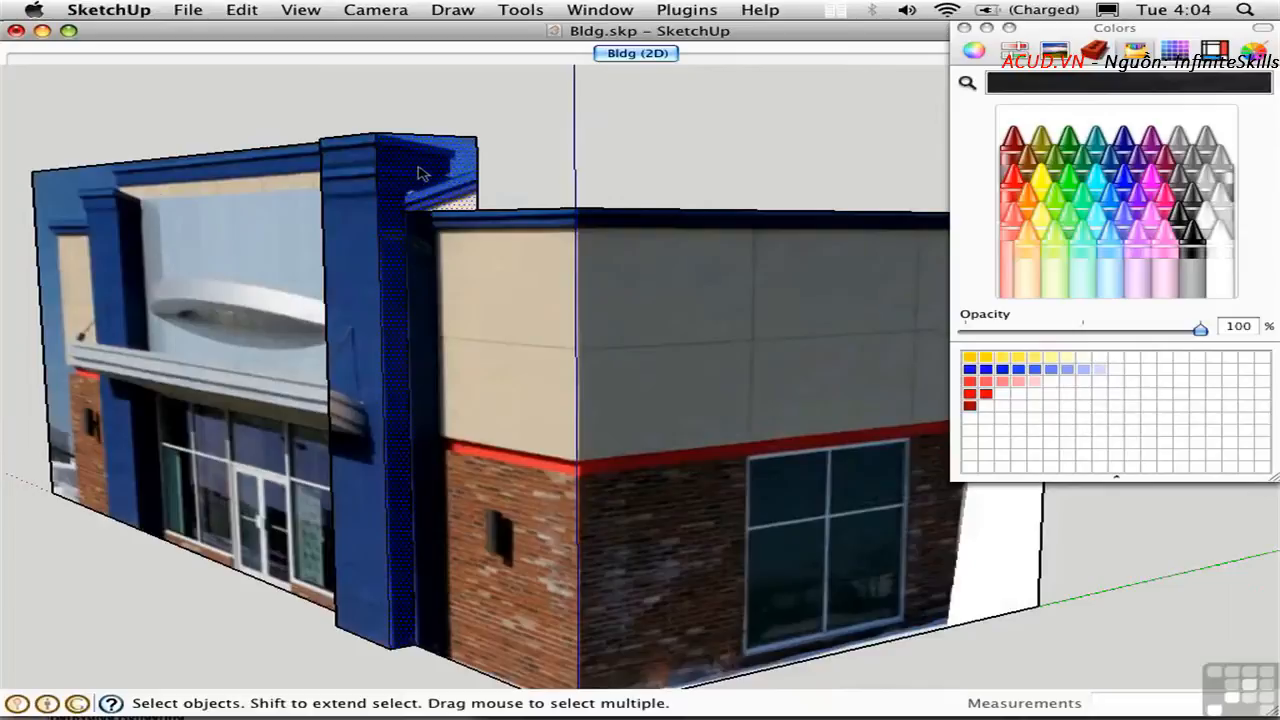
{"action": "right_click", "coordinate": [423, 174]}
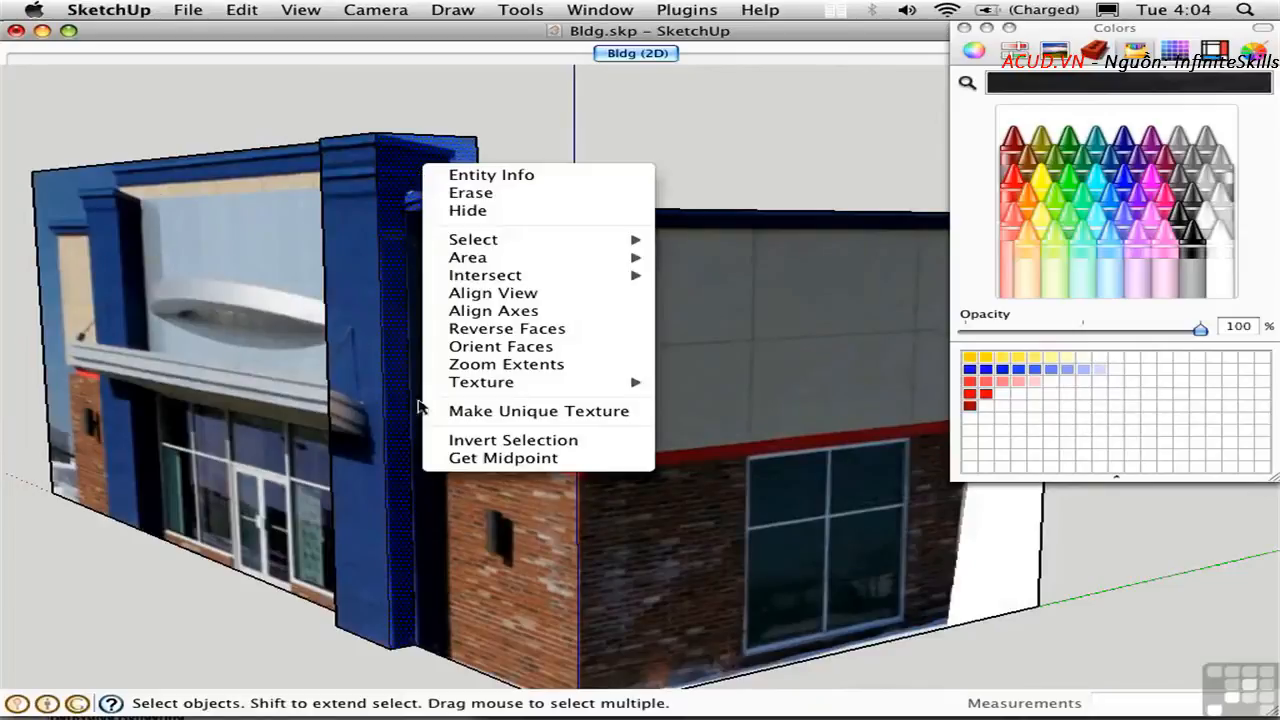
{"action": "left_click", "coordinate": [472, 411]}
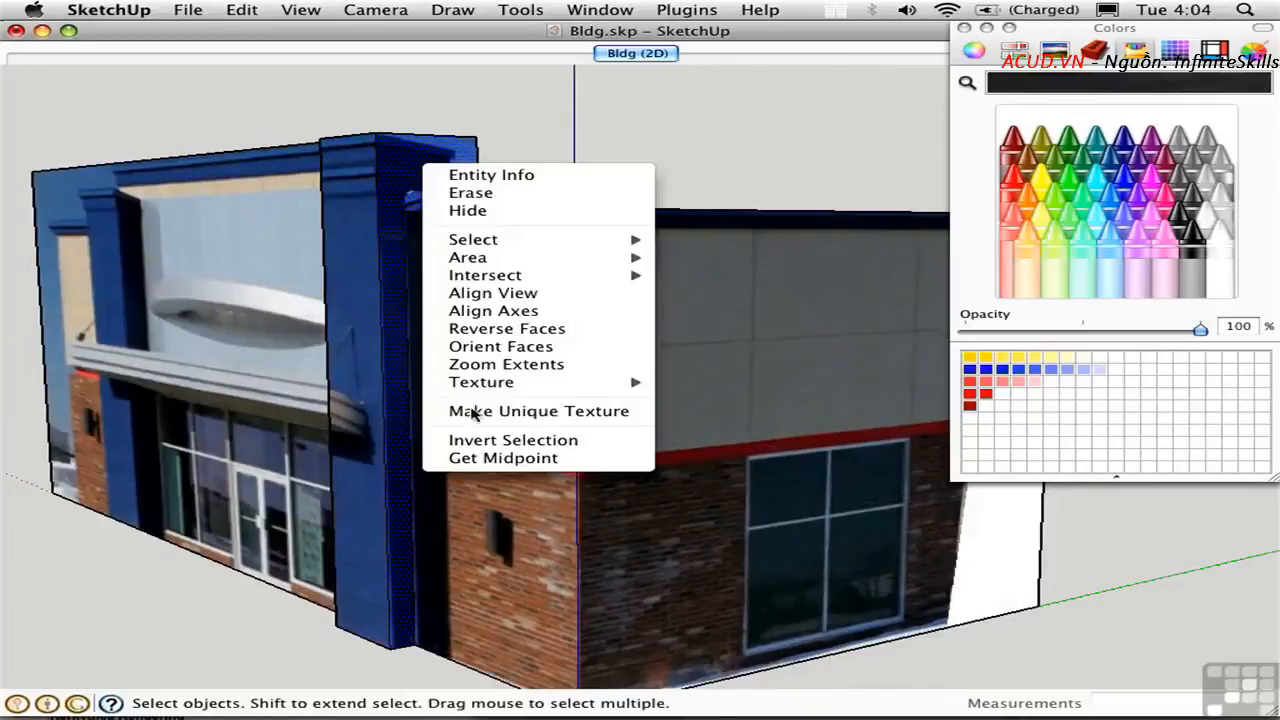
Reposition the texture on the blue tower's side face by moving its yellow distort pin outward and up past the face's upper rear corner.
{"action": "right_click", "coordinate": [423, 174]}
{"action": "mouse_move", "coordinate": [455, 388]}
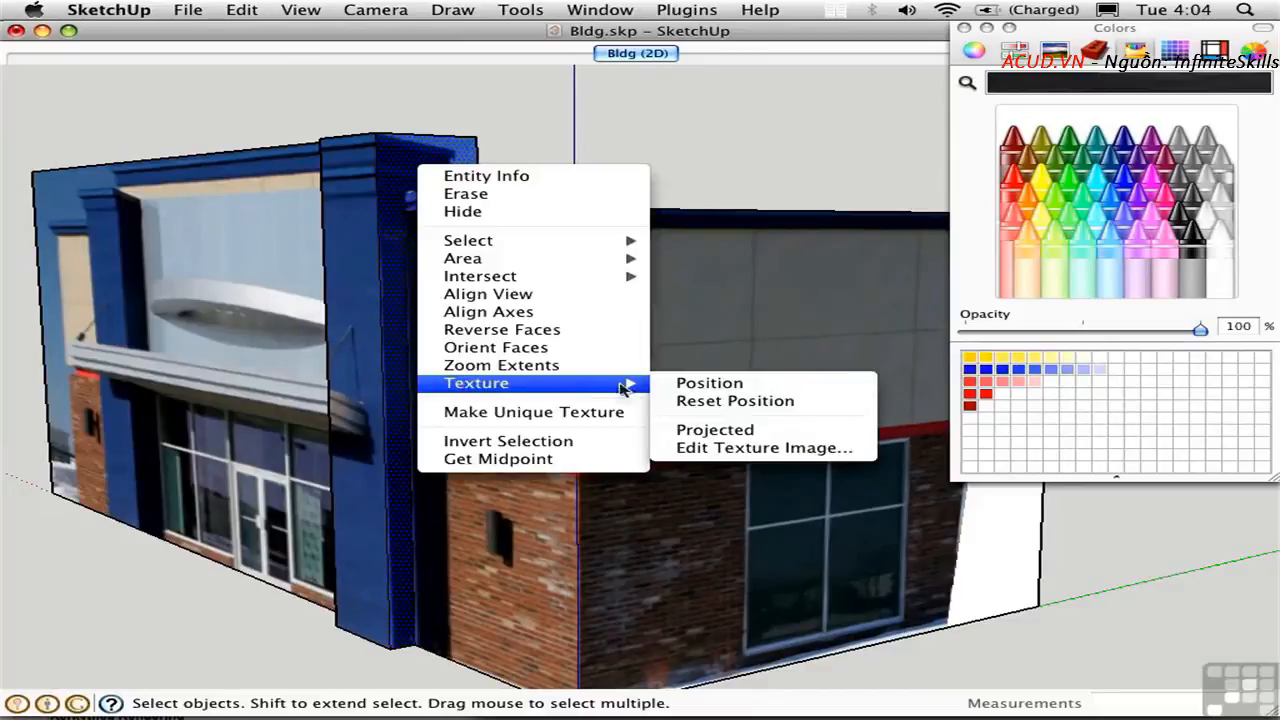
{"action": "left_click", "coordinate": [709, 383]}
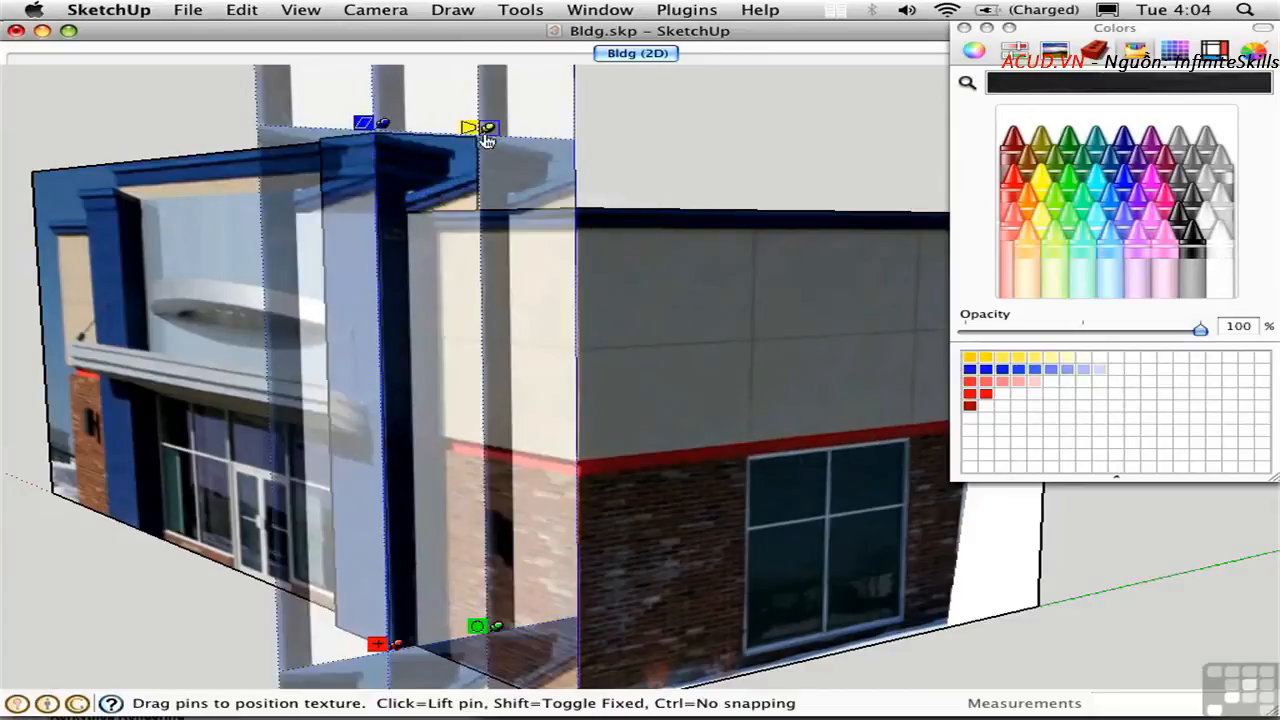
{"action": "left_click_drag", "start_coordinate": [490, 127], "coordinate": [521, 104]}
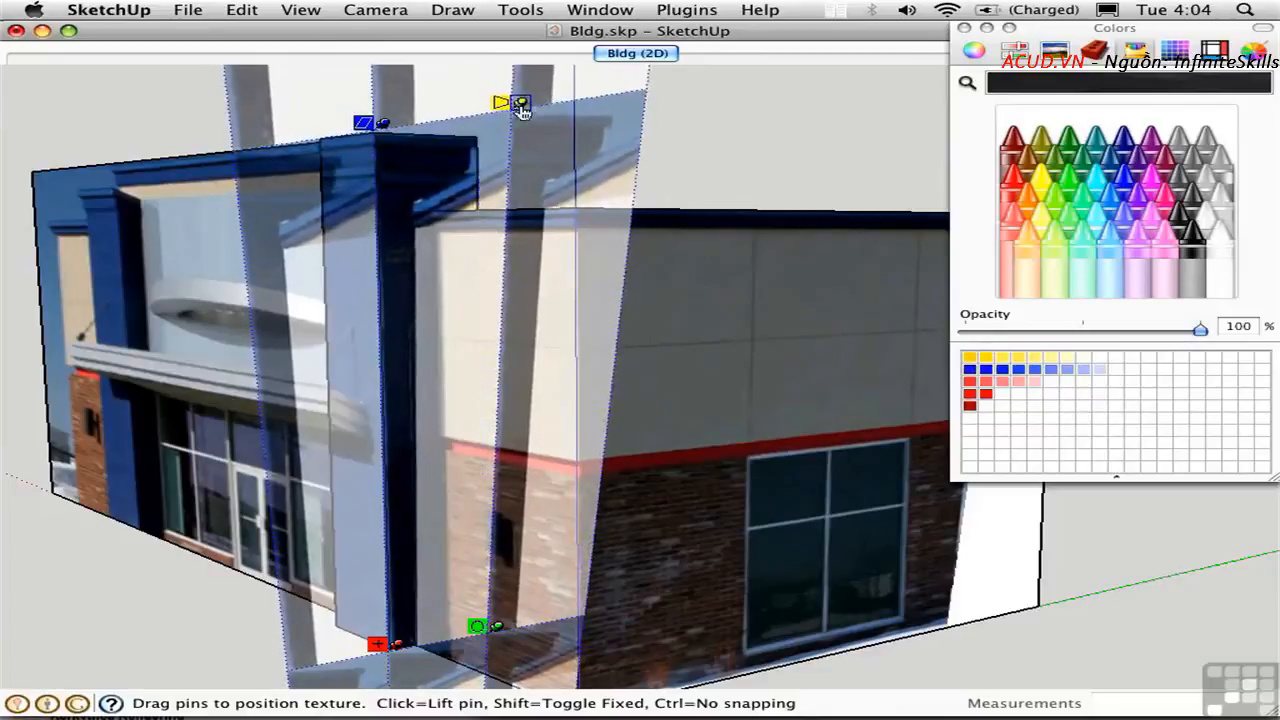
{"action": "right_click", "coordinate": [428, 180]}
{"action": "left_click", "coordinate": [466, 182]}
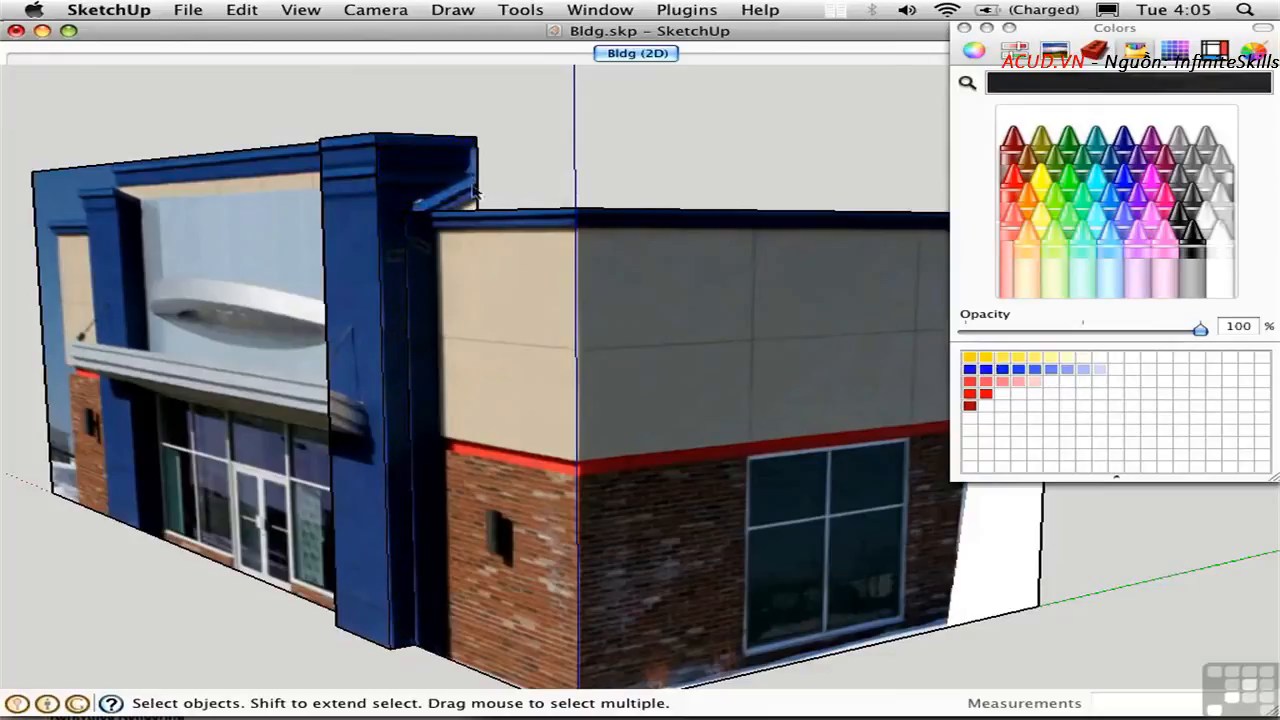
Open the texture of the blue tower's side face in Photoshop for editing.
{"action": "right_click", "coordinate": [418, 179]}
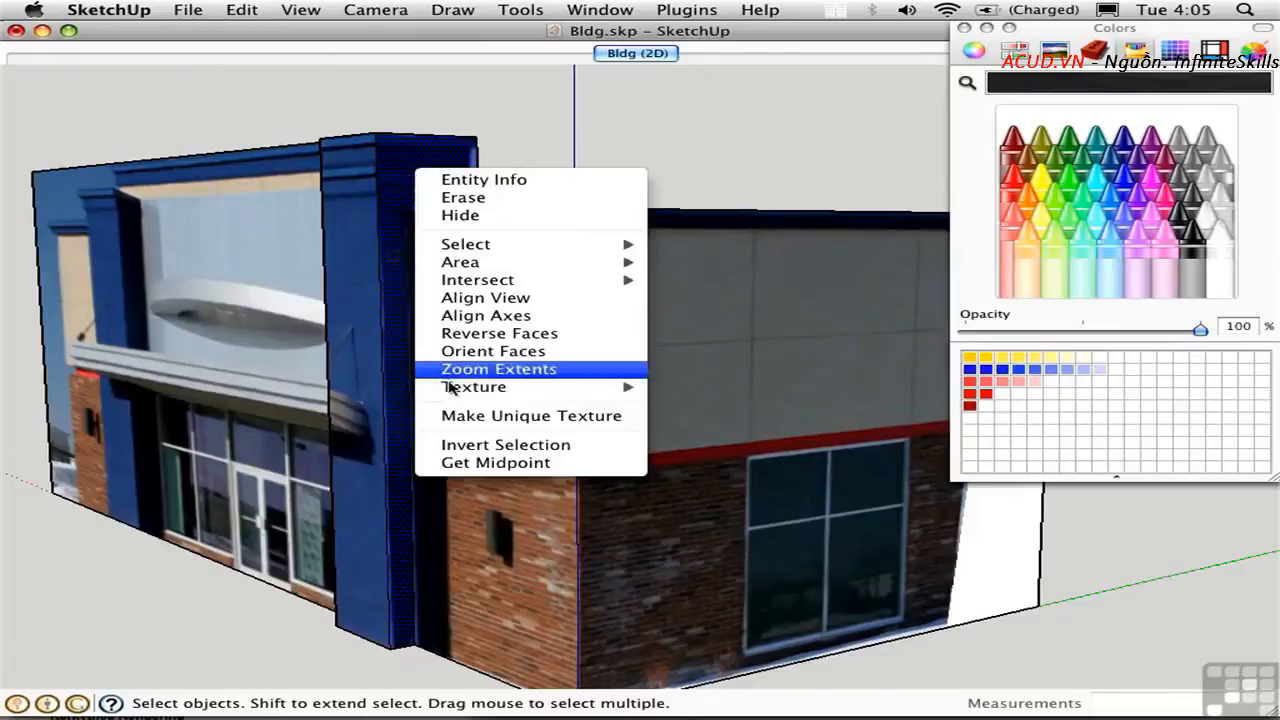
{"action": "mouse_move", "coordinate": [550, 388]}
{"action": "left_click", "coordinate": [723, 452]}
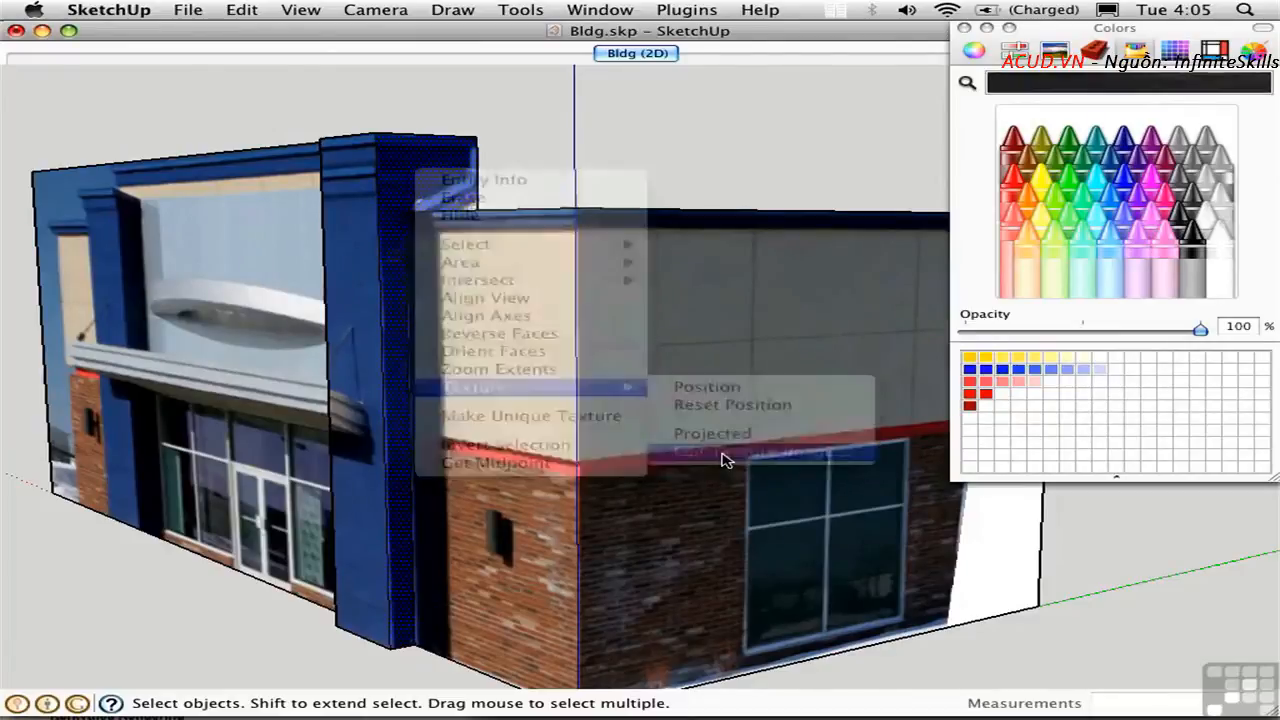
{"action": "key", "text": "z"}
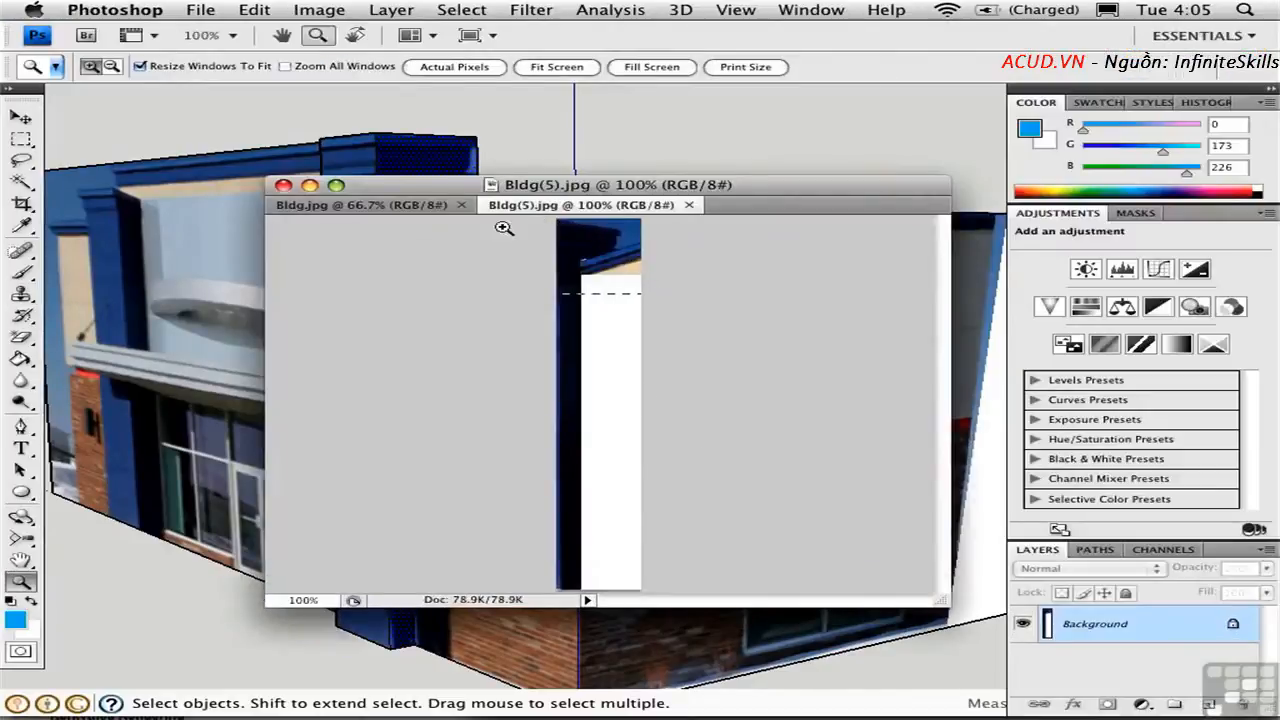
{"action": "left_click_drag", "start_coordinate": [504, 228], "coordinate": [504, 228]}
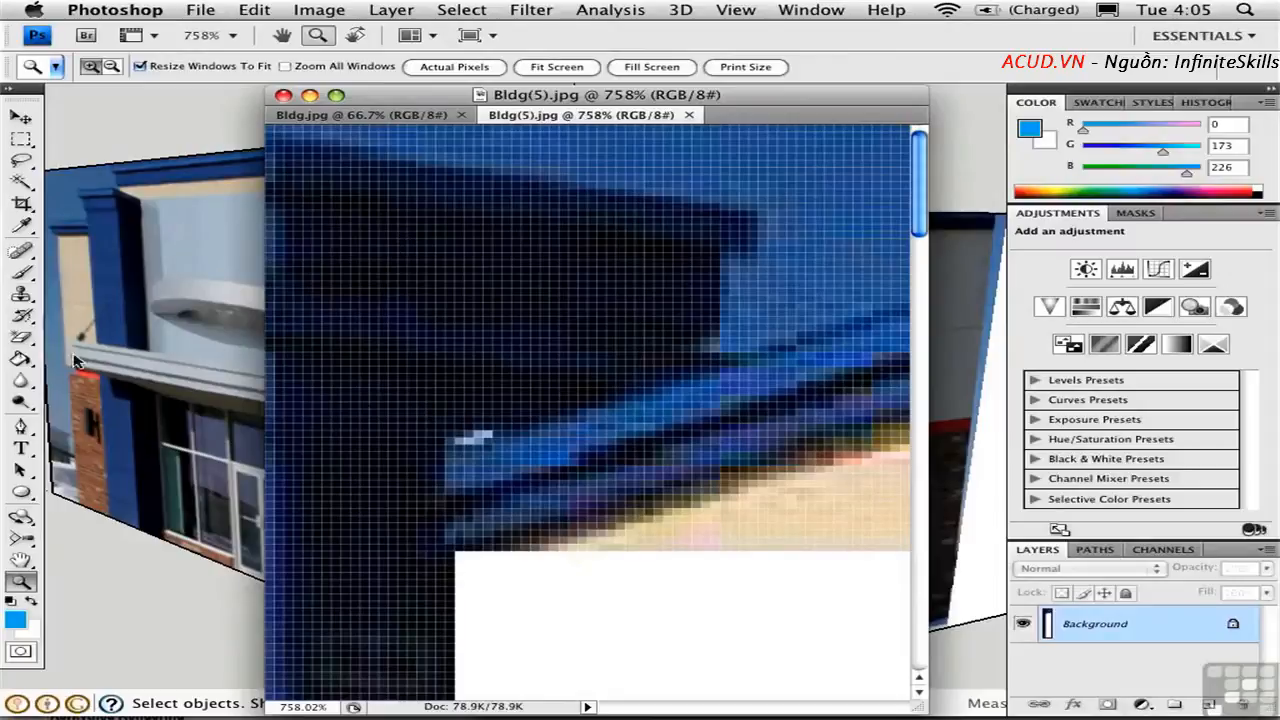
With the Clone Stamp at brush size 10, cover the light roof trim beside the tower with its sampled dark blue.
{"action": "left_click", "coordinate": [20, 293]}
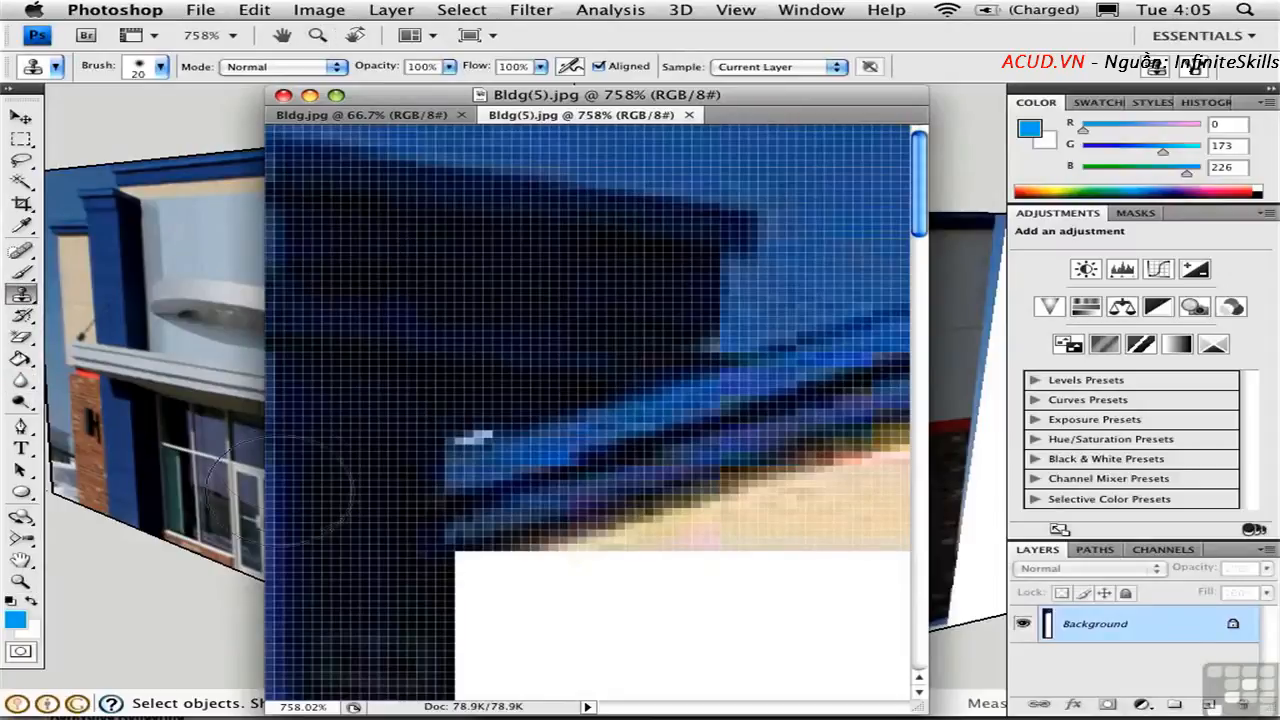
{"action": "key", "text": "bracketleft"}
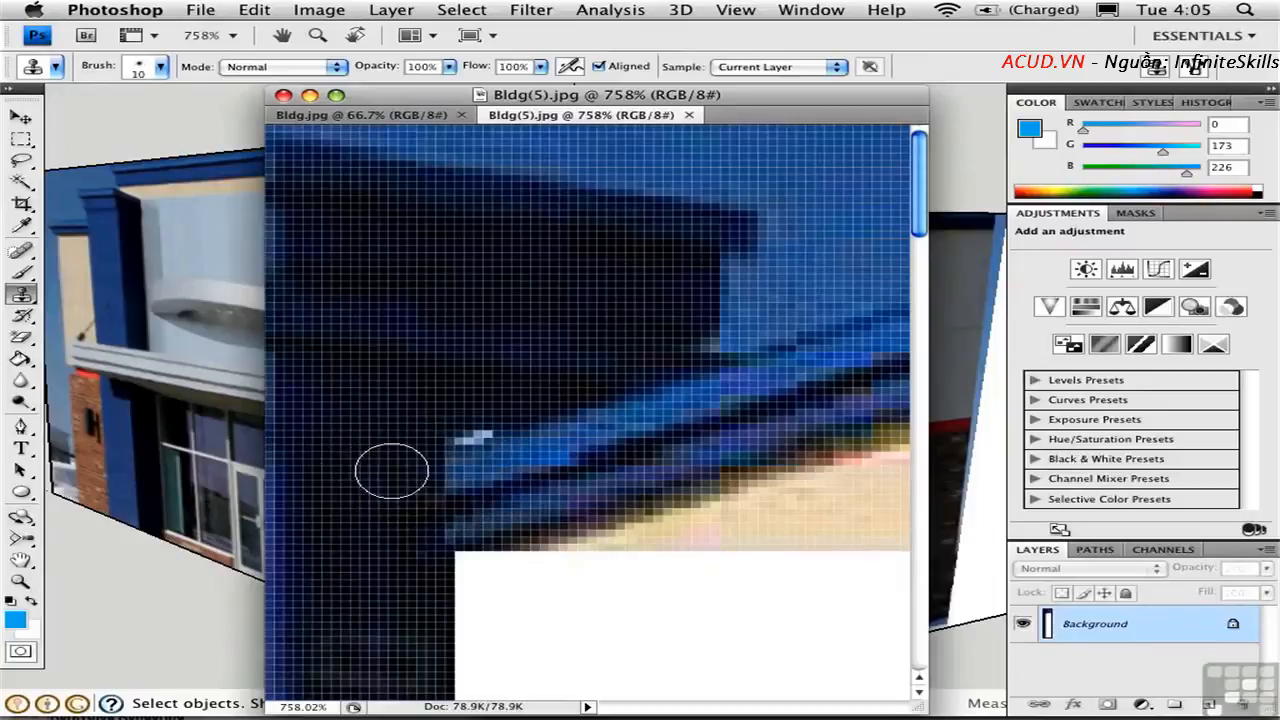
{"action": "left_click", "coordinate": [361, 263], "text": "alt"}
{"action": "left_click_drag", "start_coordinate": [440, 436], "coordinate": [697, 394]}
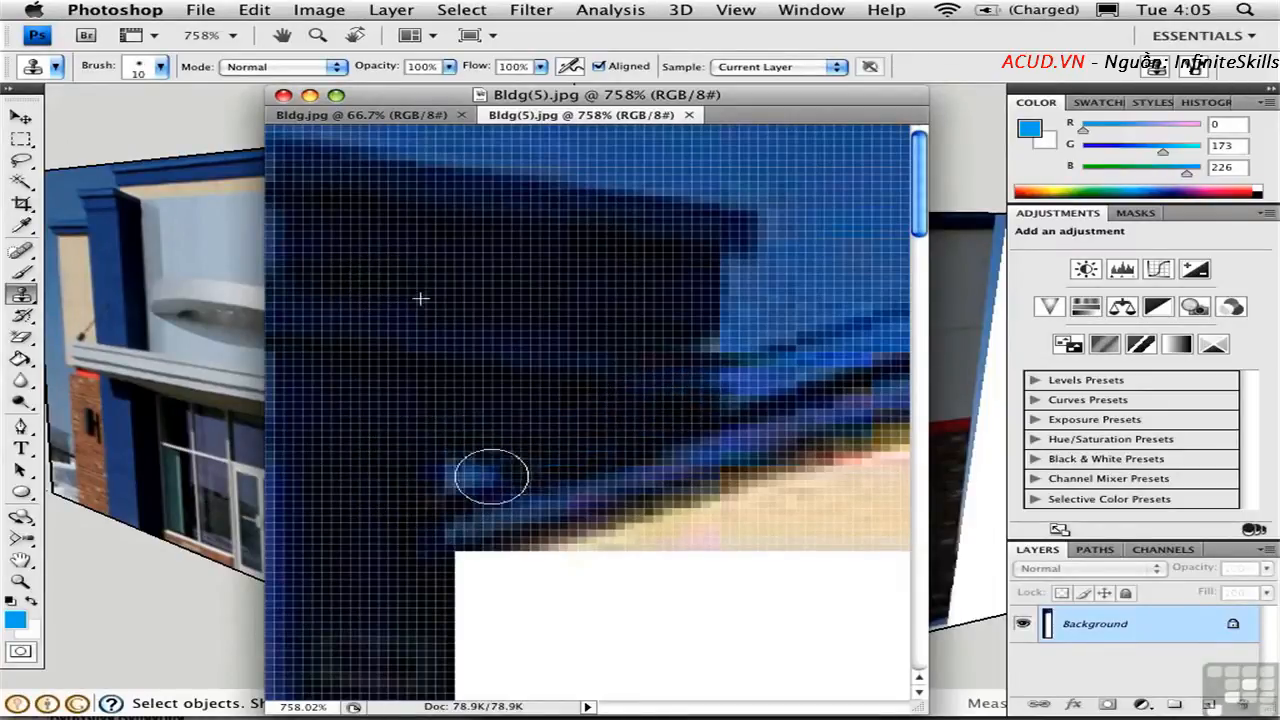
{"action": "mouse_move", "coordinate": [491, 476]}
{"action": "left_mouse_down"}
{"action": "mouse_move", "coordinate": [531, 509]}
{"action": "mouse_move", "coordinate": [594, 523]}
{"action": "mouse_move", "coordinate": [694, 437]}
{"action": "mouse_move", "coordinate": [590, 402]}
{"action": "left_mouse_up"}
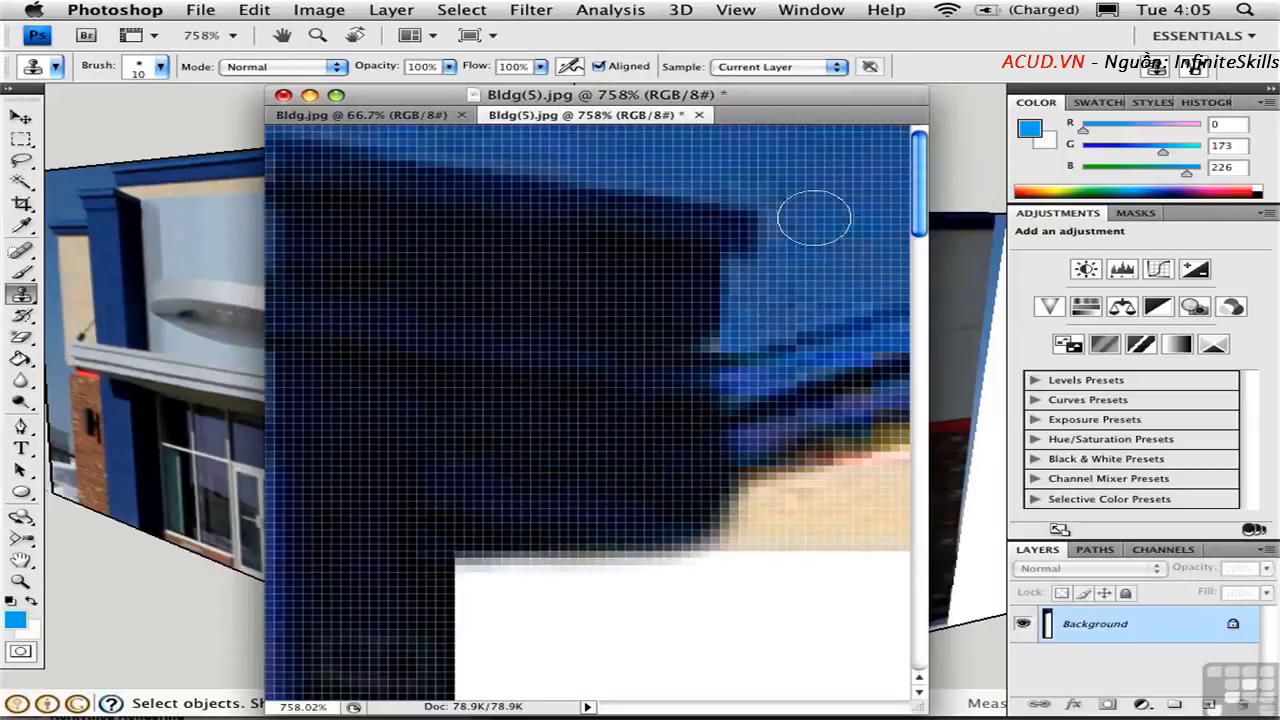
Clone sampled lighter blue areas over the remaining roof trim and the beige wall patch in the texture.
{"action": "mouse_move", "coordinate": [752, 352]}
{"action": "left_mouse_down"}
{"action": "mouse_move", "coordinate": [846, 354]}
{"action": "mouse_move", "coordinate": [818, 326]}
{"action": "mouse_move", "coordinate": [871, 311]}
{"action": "mouse_move", "coordinate": [856, 356]}
{"action": "mouse_move", "coordinate": [814, 374]}
{"action": "mouse_move", "coordinate": [851, 366]}
{"action": "mouse_move", "coordinate": [771, 403]}
{"action": "mouse_move", "coordinate": [877, 416]}
{"action": "left_mouse_up"}
{"action": "left_click", "coordinate": [741, 147], "text": "alt"}
{"action": "left_click", "coordinate": [846, 189], "text": "alt"}
{"action": "left_click", "coordinate": [824, 163], "text": "alt"}
{"action": "left_click", "coordinate": [801, 300], "text": "alt"}
{"action": "mouse_move", "coordinate": [792, 465]}
{"action": "left_mouse_down"}
{"action": "mouse_move", "coordinate": [812, 494]}
{"action": "mouse_move", "coordinate": [884, 440]}
{"action": "left_mouse_up"}
Close and save the edited texture as a High quality 8 progressive JPEG, and return to SketchUp.
{"action": "left_click", "coordinate": [699, 115]}
{"action": "key", "text": "Return"}
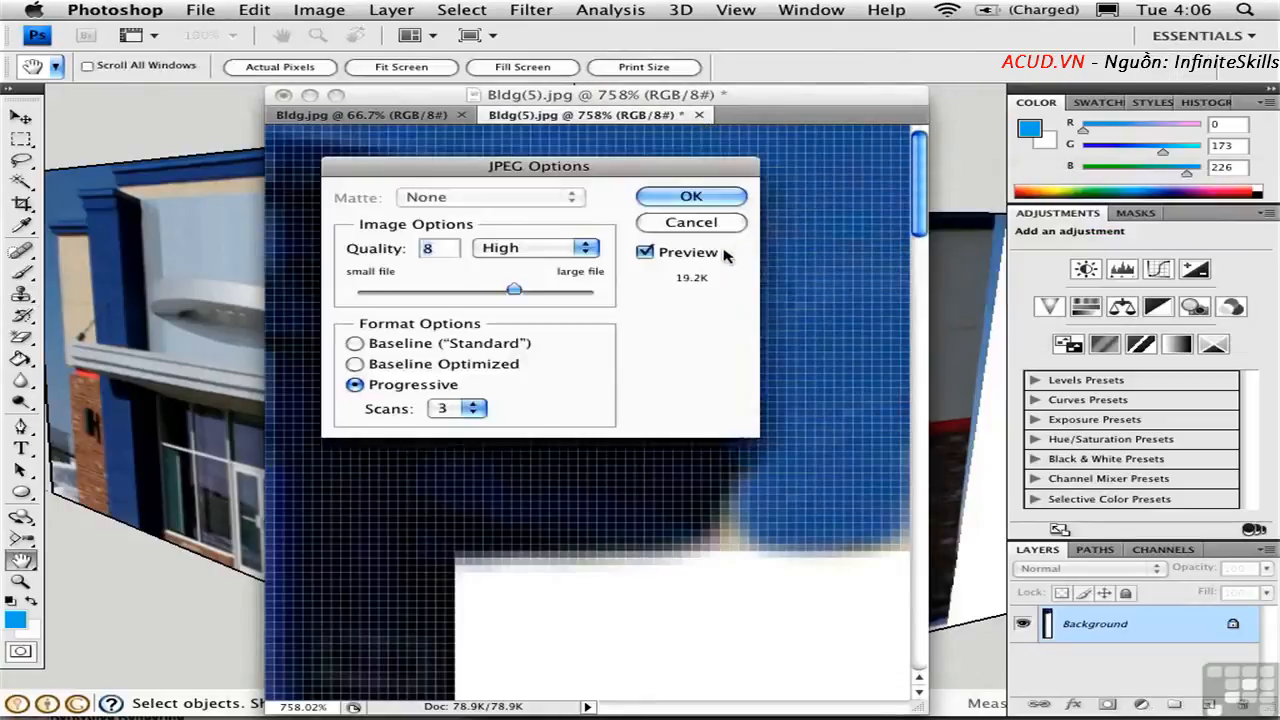
{"action": "key", "text": "Return"}
{"action": "key", "text": "super+Tab"}
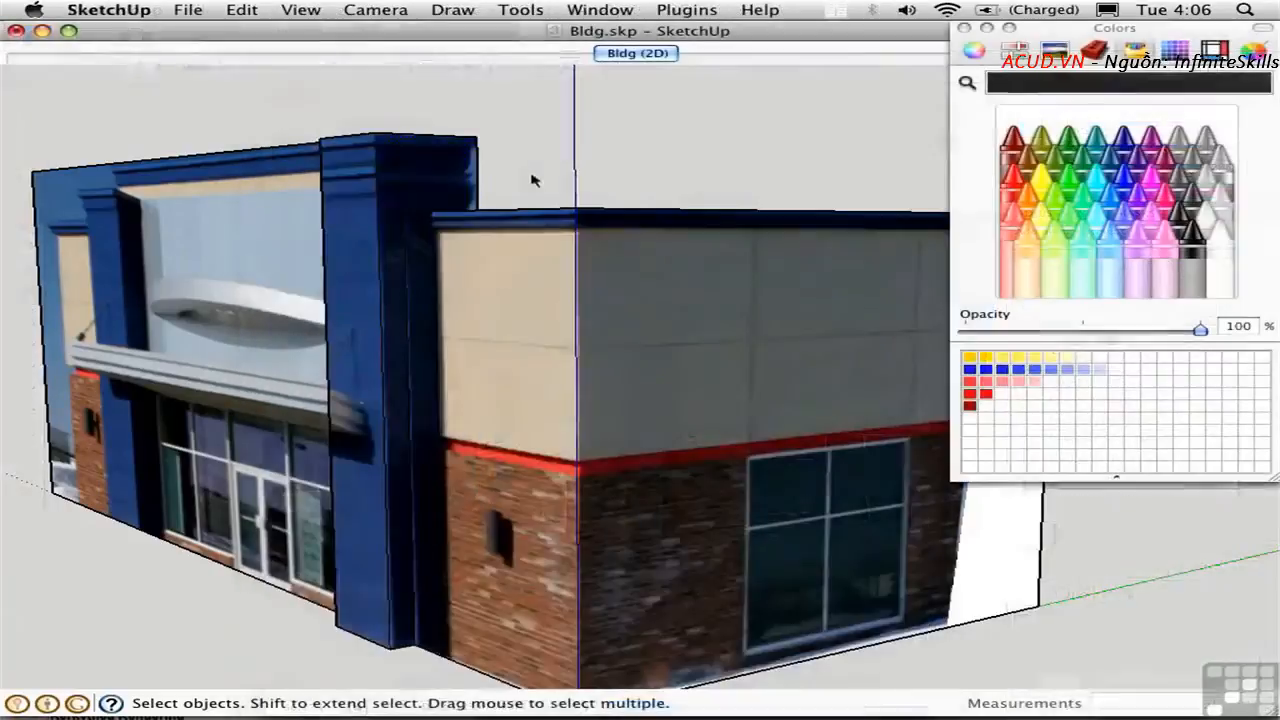
Push the rear face of the raised roof section slightly in toward the front facade.
{"action": "middle_click_drag", "start_coordinate": [472, 170], "coordinate": [390, 181]}
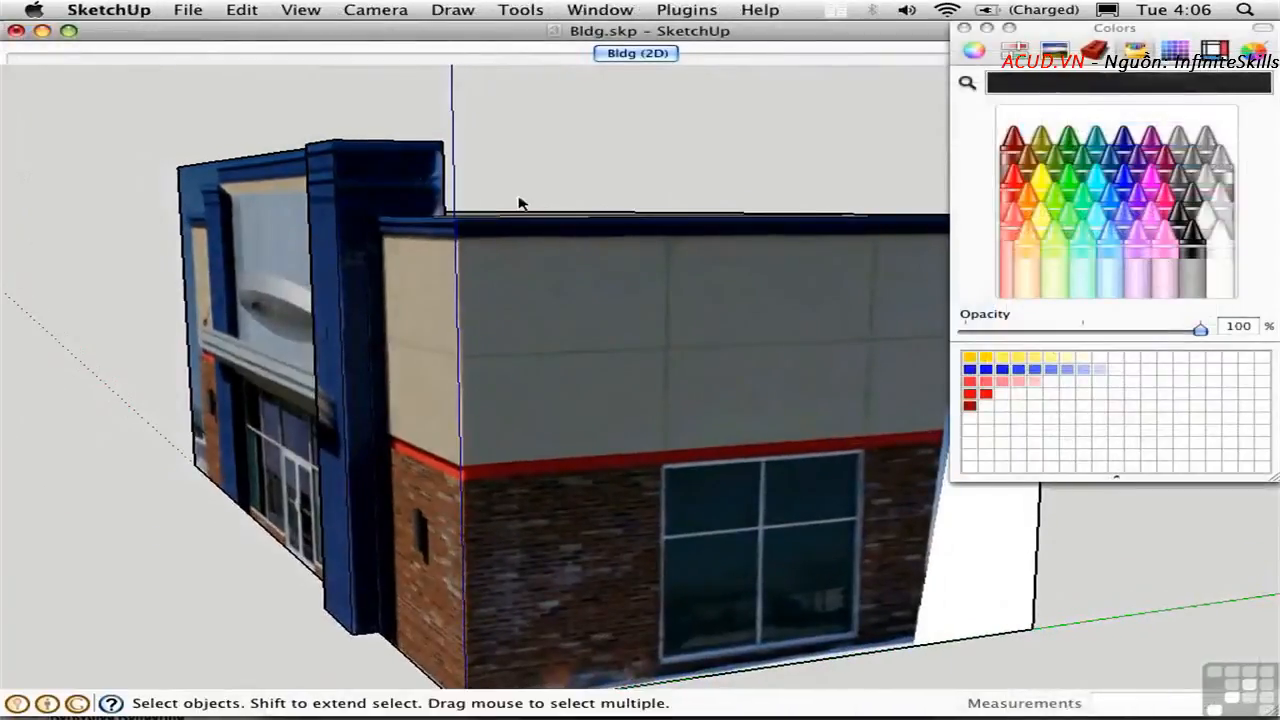
{"action": "middle_click_drag", "start_coordinate": [519, 203], "coordinate": [409, 166]}
{"action": "key", "text": "p"}
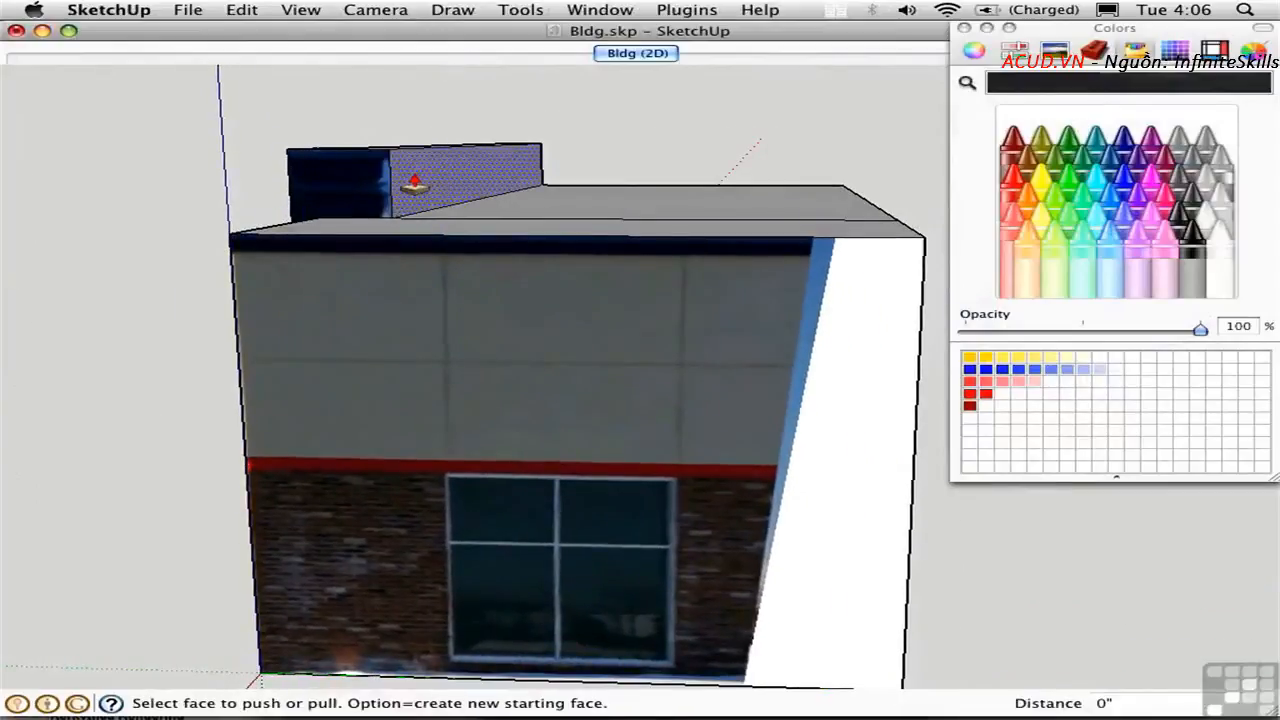
{"action": "left_click_drag", "start_coordinate": [413, 183], "coordinate": [395, 180]}
{"action": "key", "text": "space"}
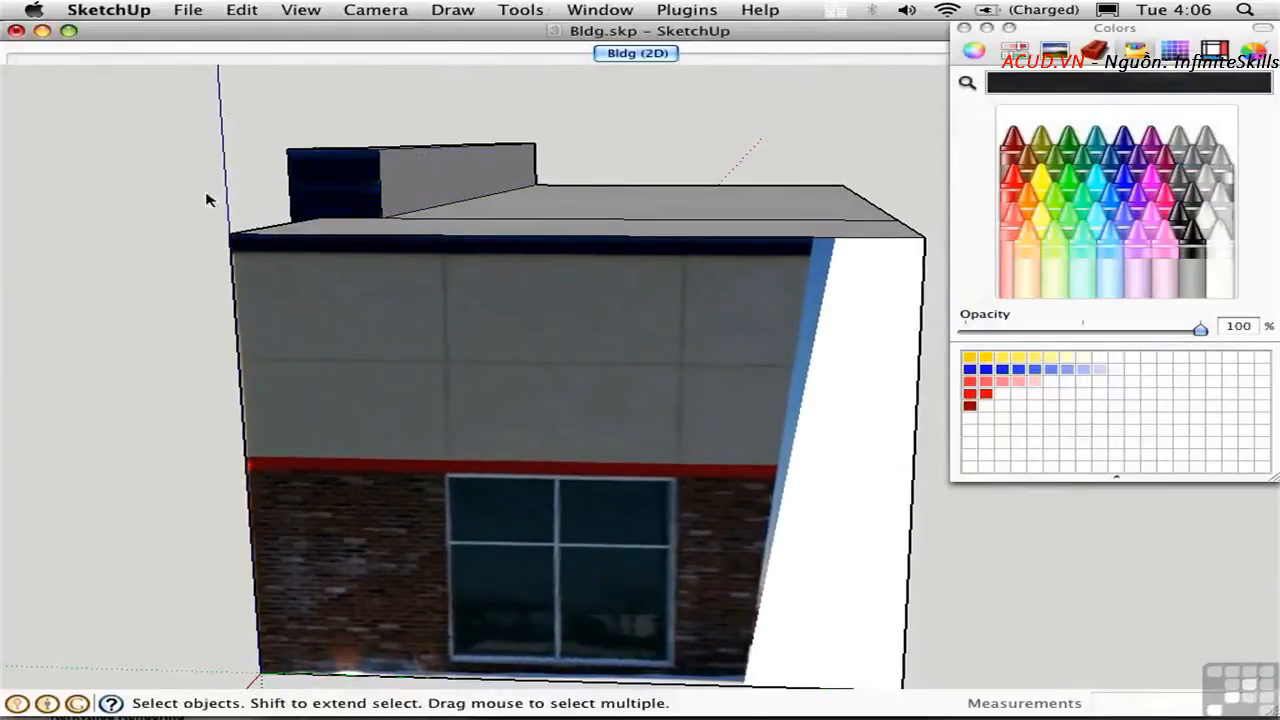
{"action": "middle_click_drag", "start_coordinate": [170, 200], "coordinate": [345, 163]}
{"action": "middle_click_drag", "start_coordinate": [620, 157], "coordinate": [475, 234]}
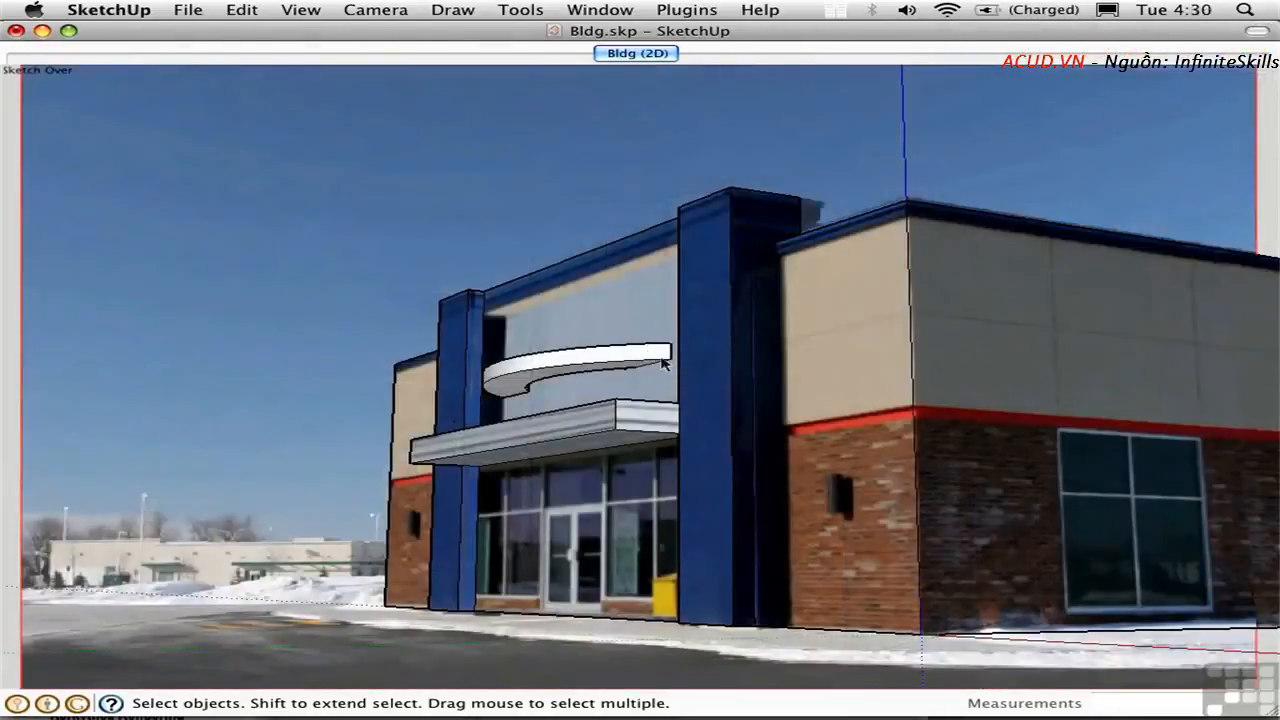
{"action": "middle_click_drag", "start_coordinate": [663, 363], "coordinate": [623, 409]}
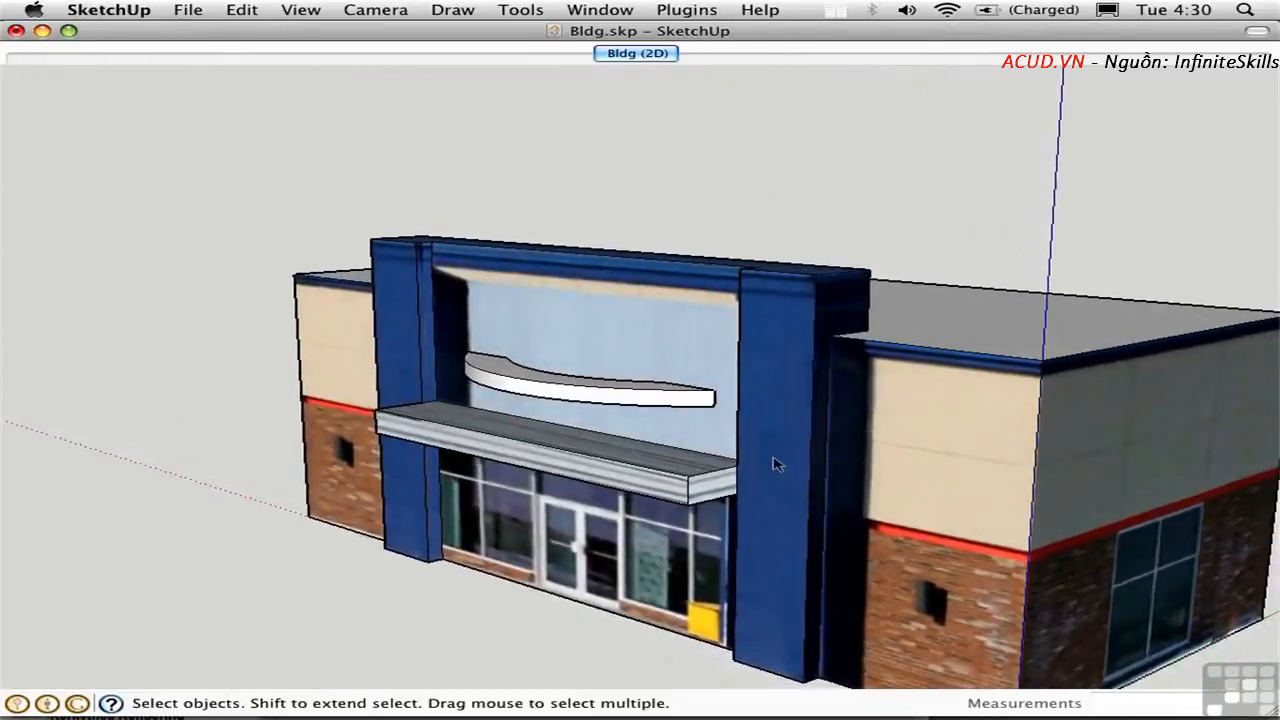
{"action": "middle_click_drag", "start_coordinate": [774, 462], "coordinate": [620, 370]}
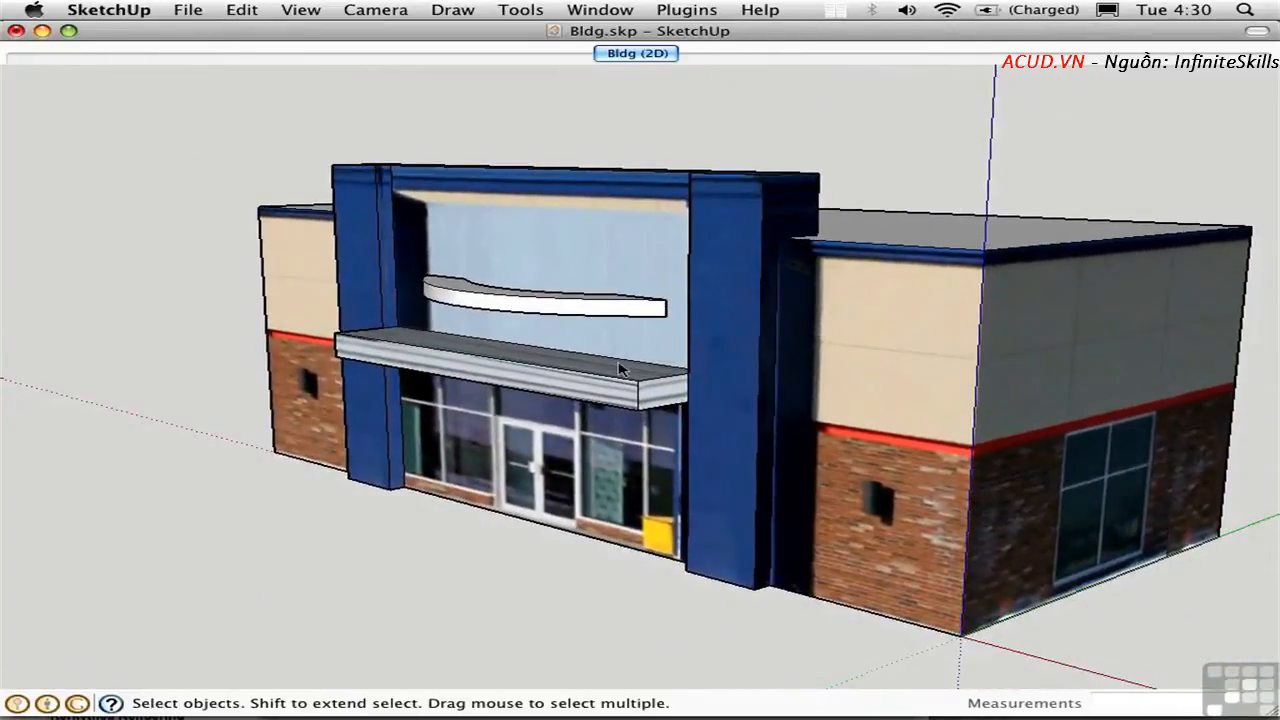